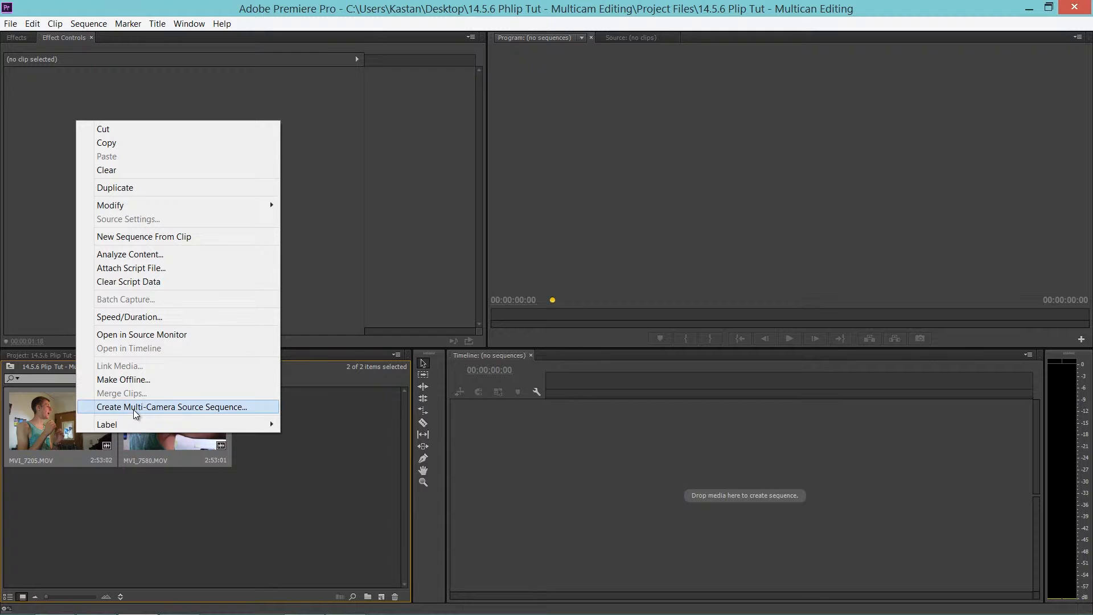
click(135, 408)
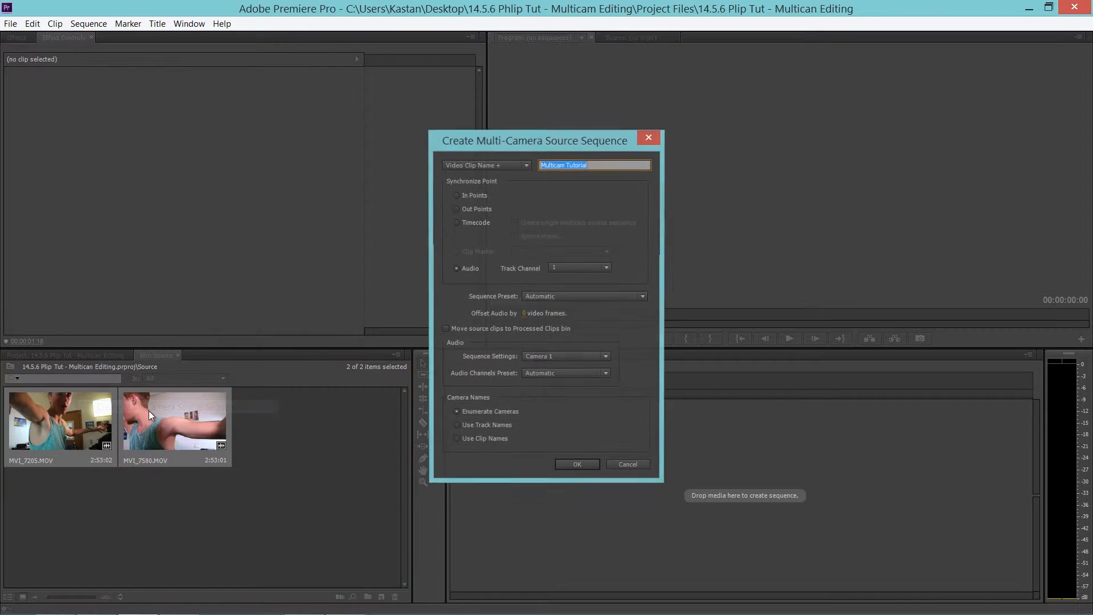
drag(569, 143, 520, 102)
click(545, 129)
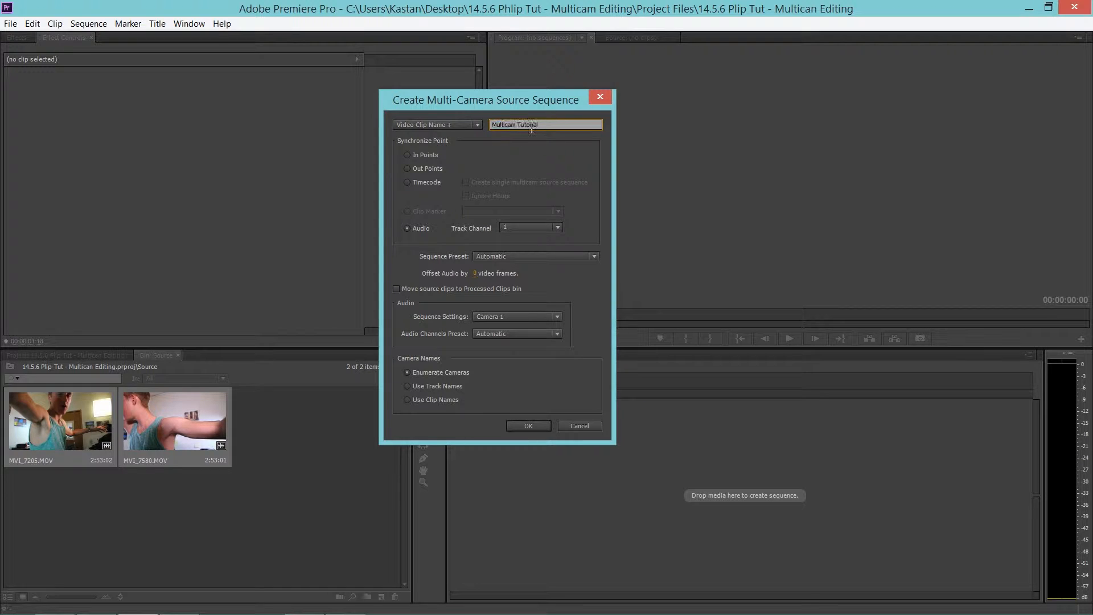
double_click(549, 129)
click(555, 127)
click(504, 228)
click(507, 227)
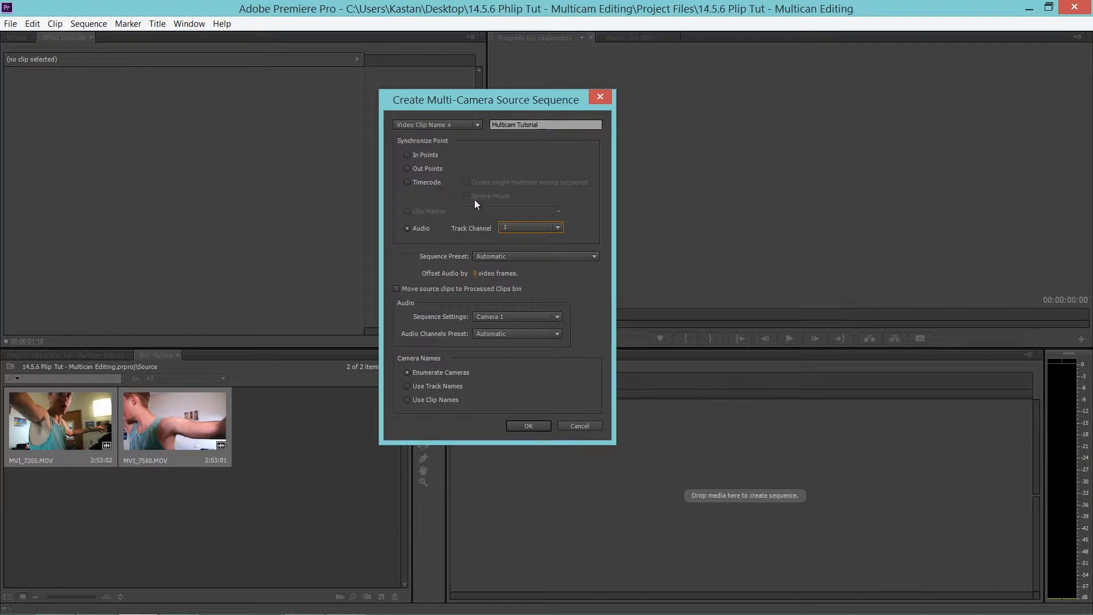
click(579, 427)
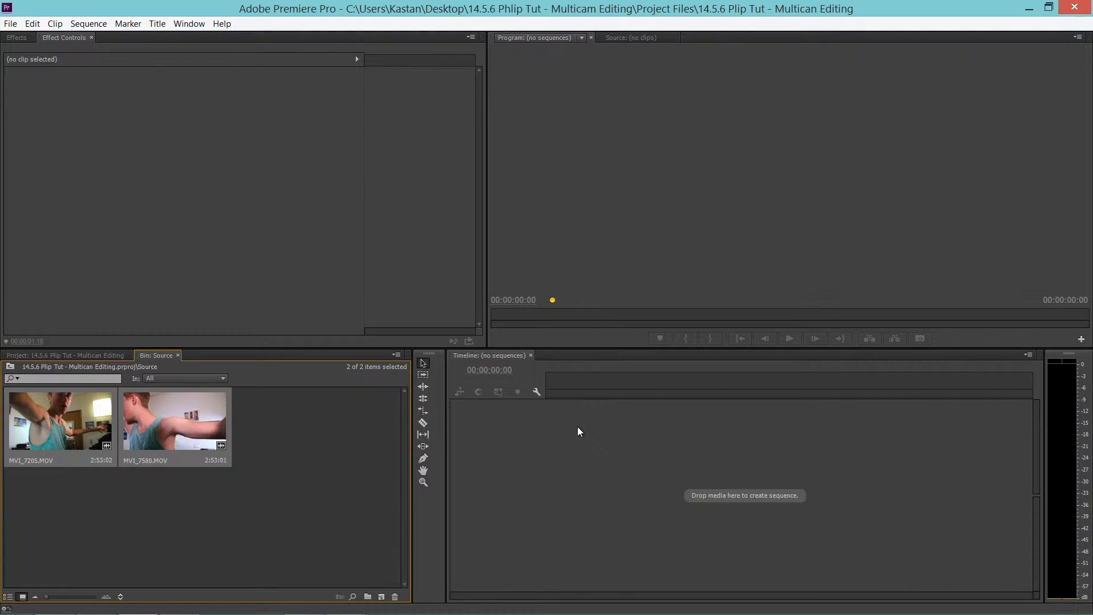
- Load MVI_7580.MOV for source viewing and play a short stretch near its beginning
double_click(178, 417)
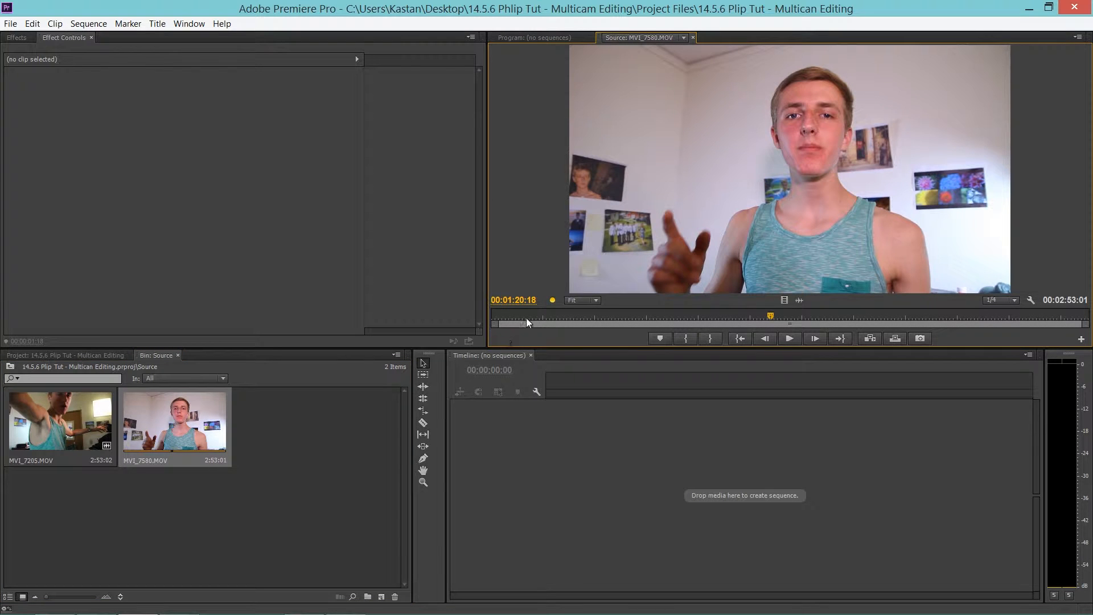
click(500, 316)
drag(507, 315, 524, 315)
key(space)
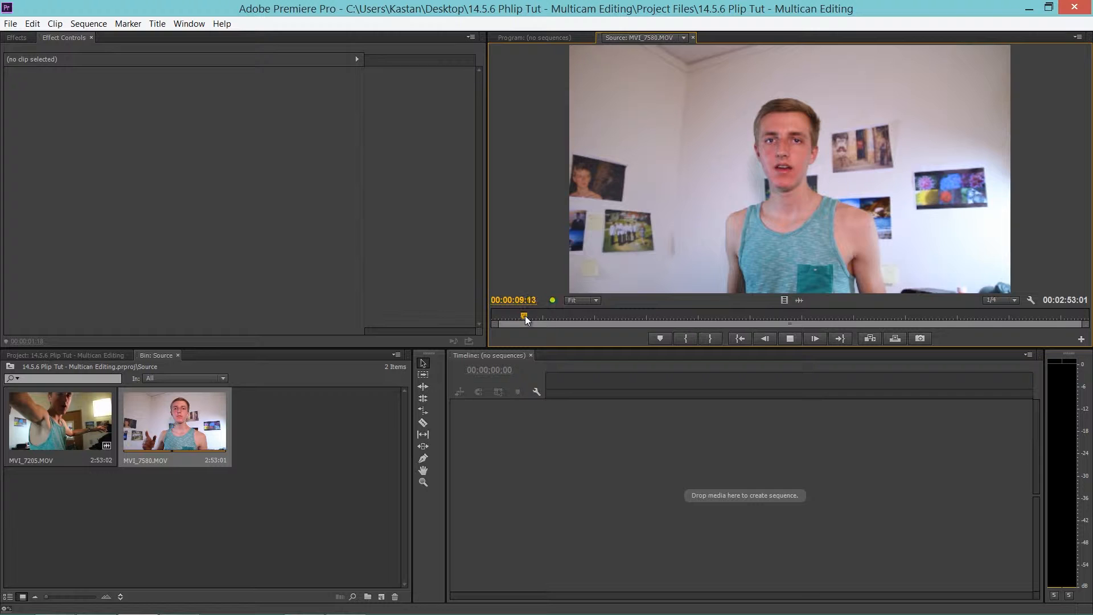
key(space)
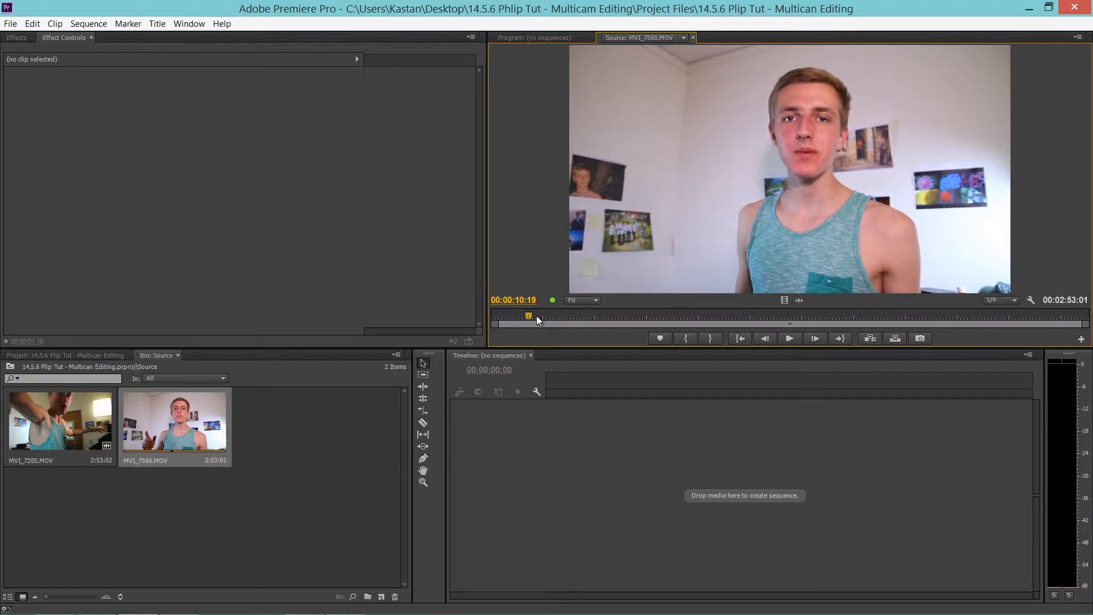
- Find the hand clap in MVI_7580.MOV frame by frame and mark an In point at 00:00:05:06
drag(528, 316, 510, 317)
key(space)
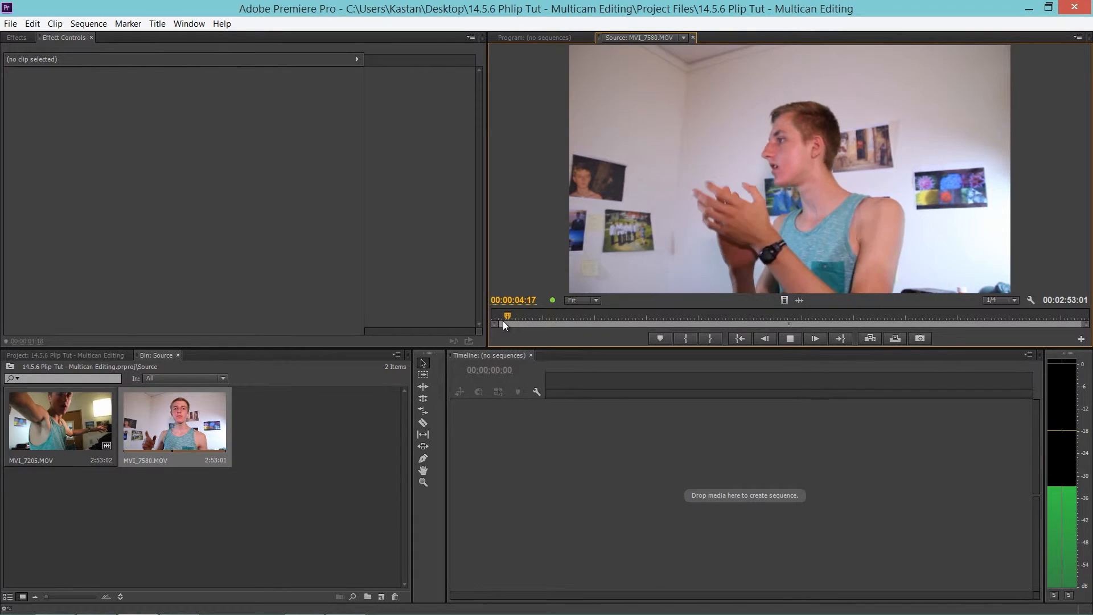
key(space)
key(Left)
key(Left)
key(Left)
key(Left)
key(Left)
key(Left)
key(Left)
key(Left)
key(Left)
key(Left)
key(Left)
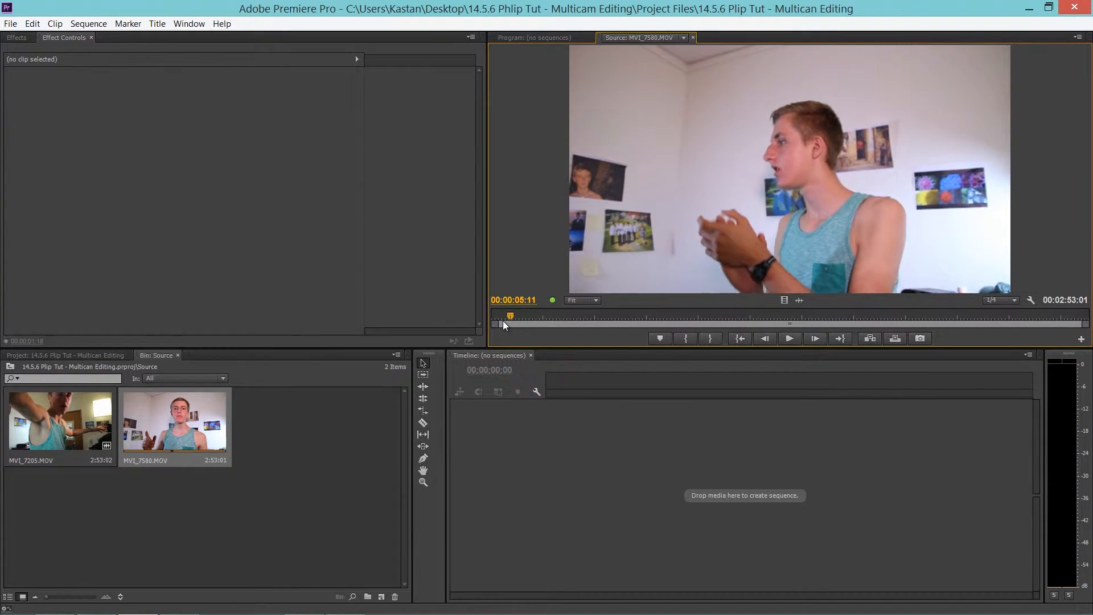
key(Right)
key(Right)
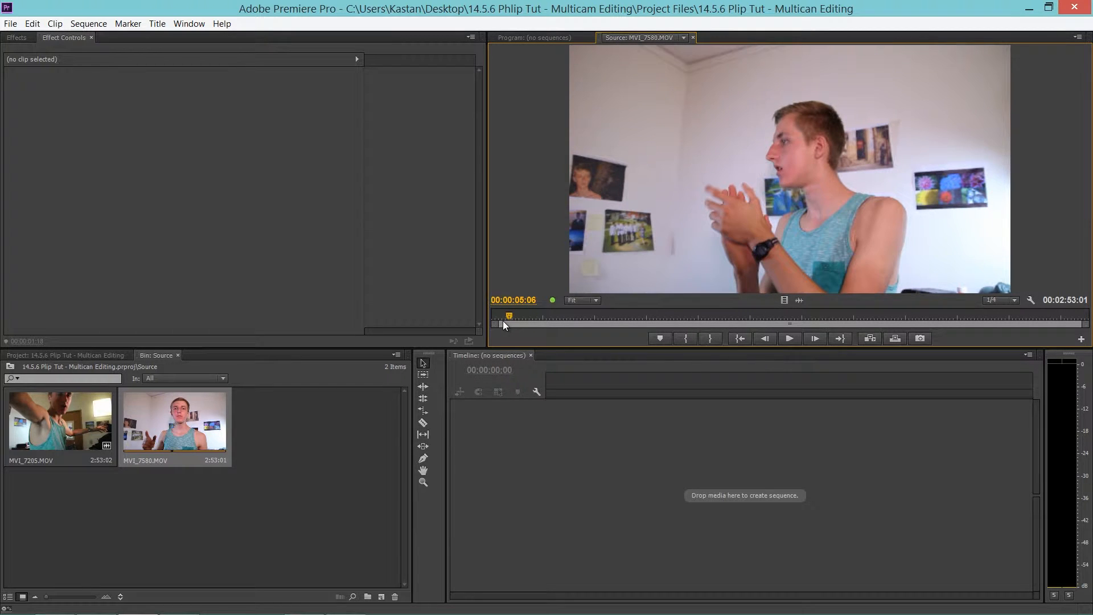
key(i)
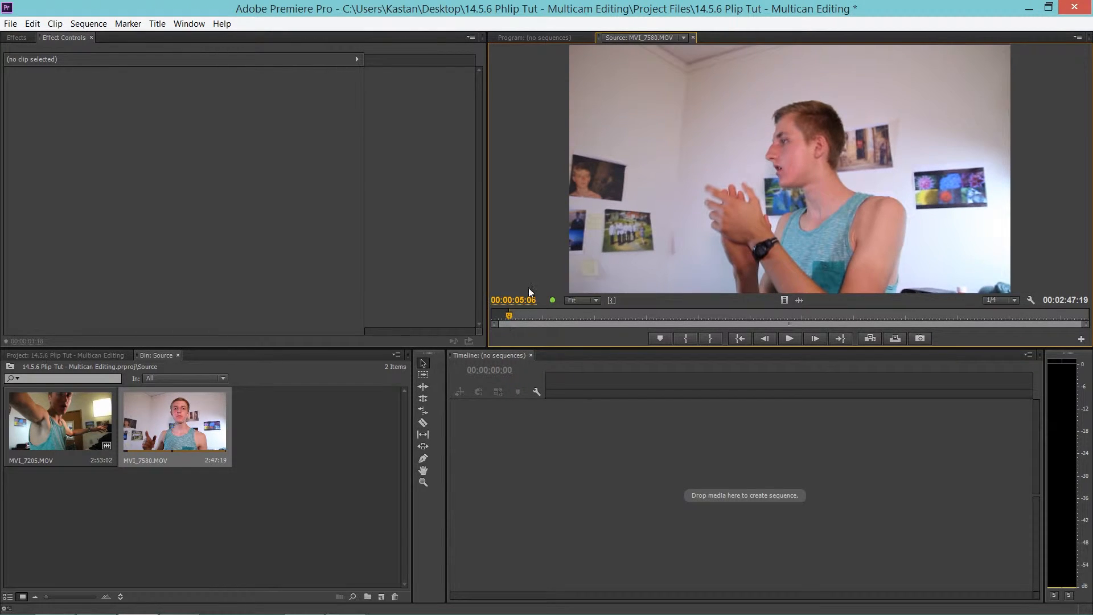
- Load MVI_7205.MOV for source viewing and mark an In point on the hand clap at 00:00:04:12
double_click(76, 402)
drag(519, 314, 501, 322)
key(space)
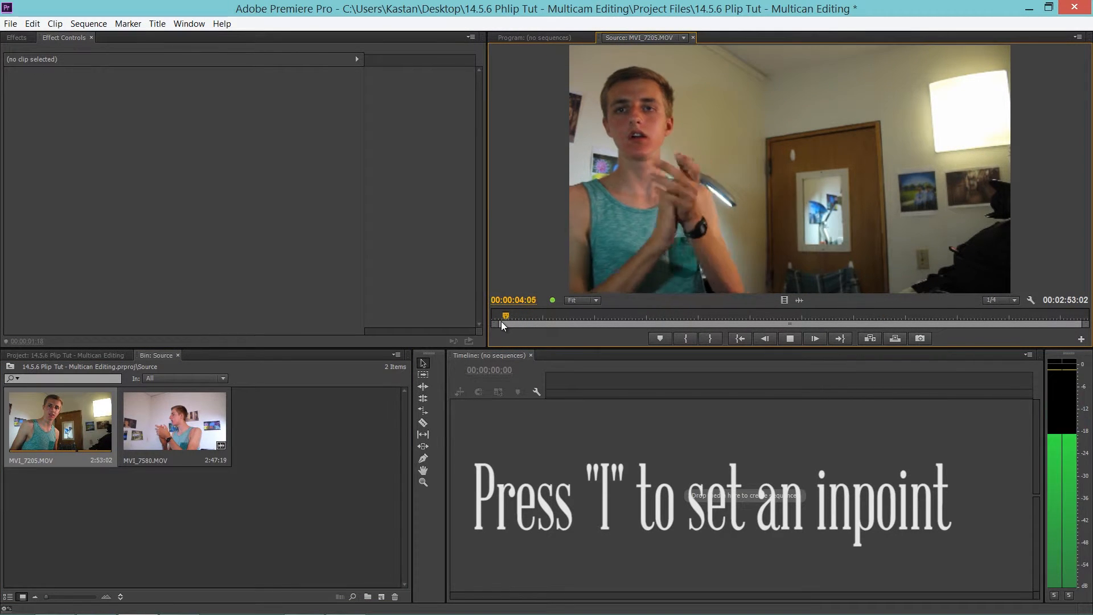
key(space)
key(Left)
key(Left)
key(Left)
key(Left)
key(Left)
key(Right)
key(i)
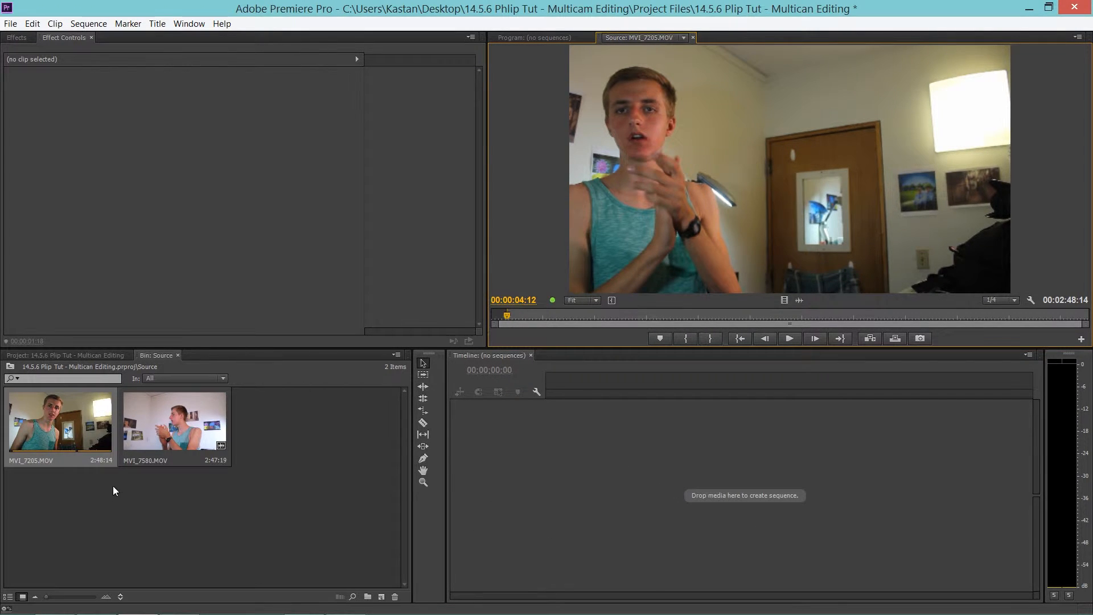
- Create a multi-camera source sequence from both clips, using the name Multicam Tutorial and audio track channel 1 as the synchronize point
drag(164, 485, 67, 414)
right_click(67, 414)
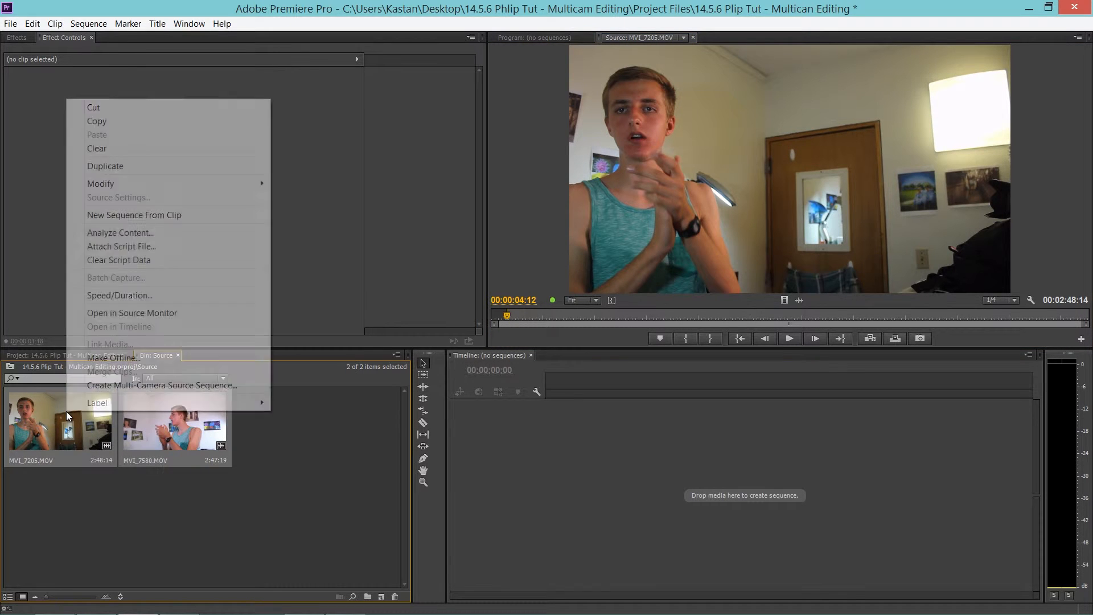
click(107, 383)
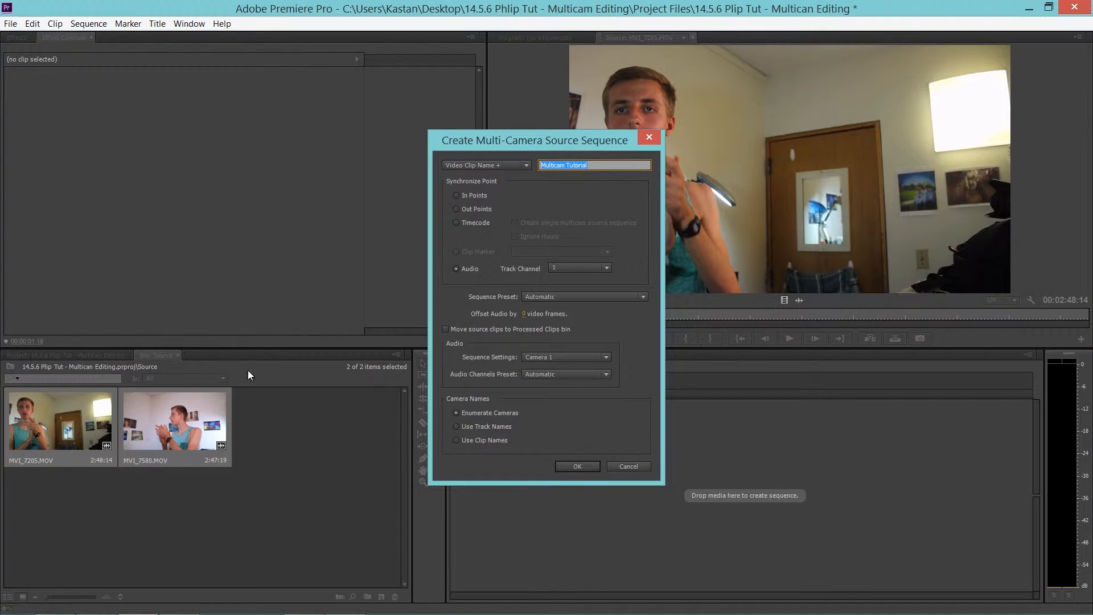
click(456, 196)
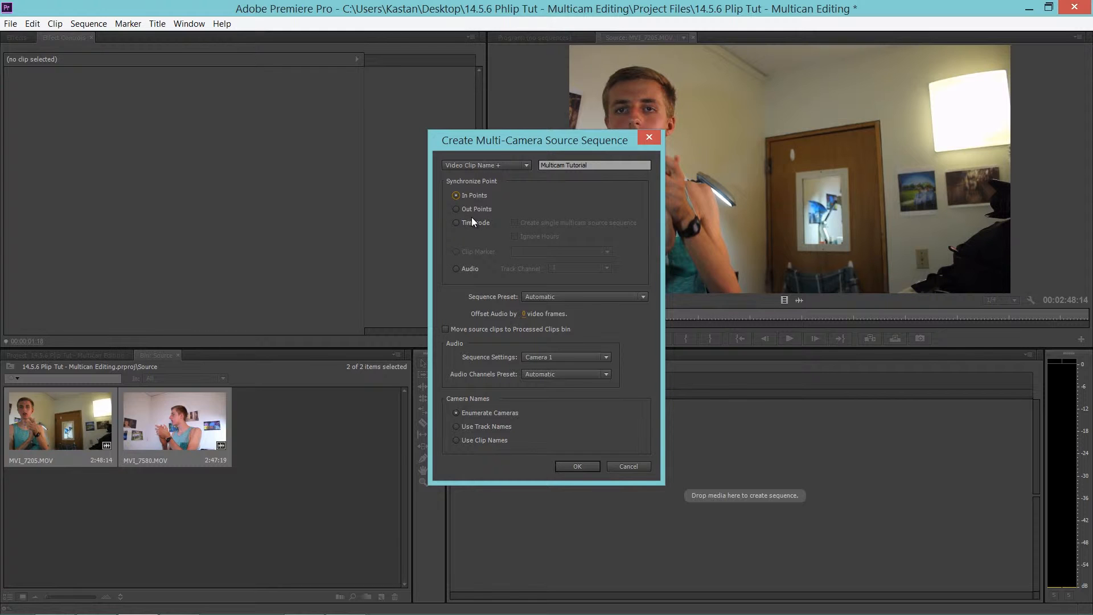
click(456, 270)
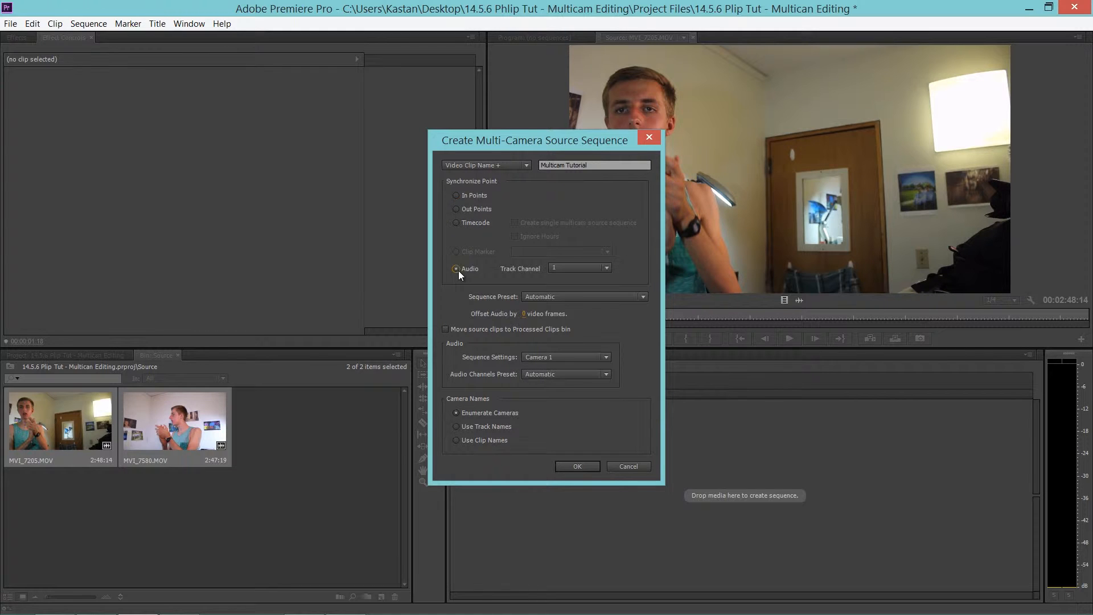
click(563, 466)
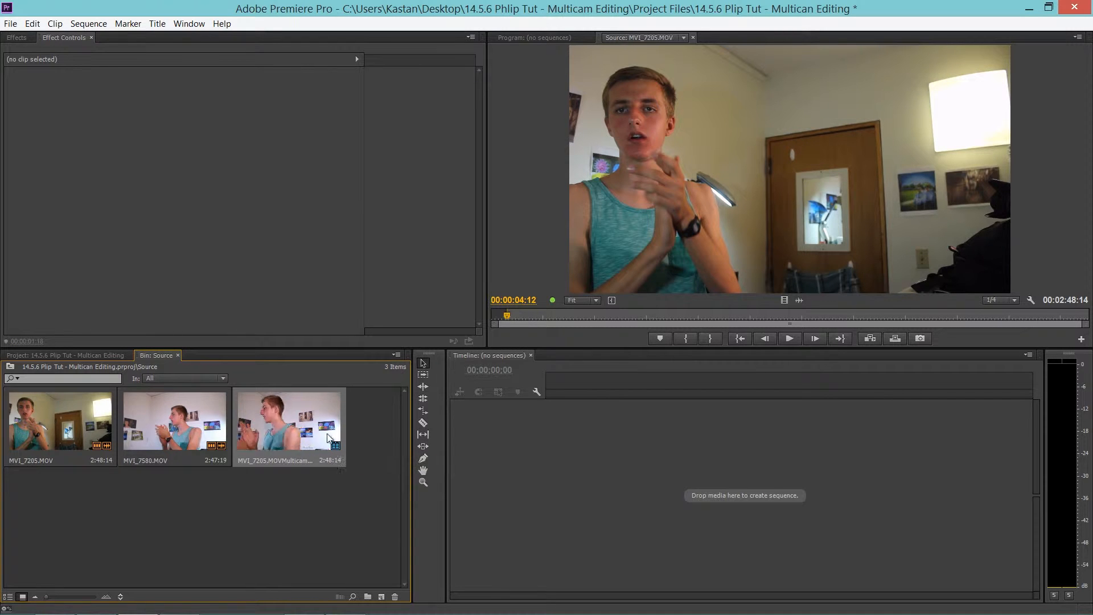
- Place the new multi-camera source clip in the empty timeline to create an editing sequence from it
drag(280, 419, 566, 449)
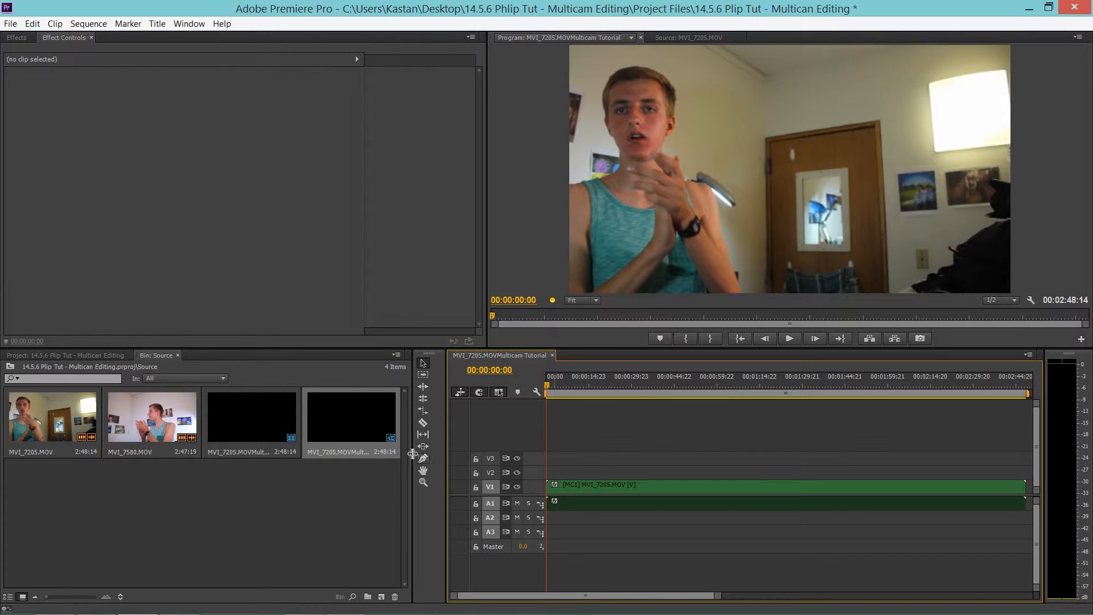
click(256, 414)
click(334, 418)
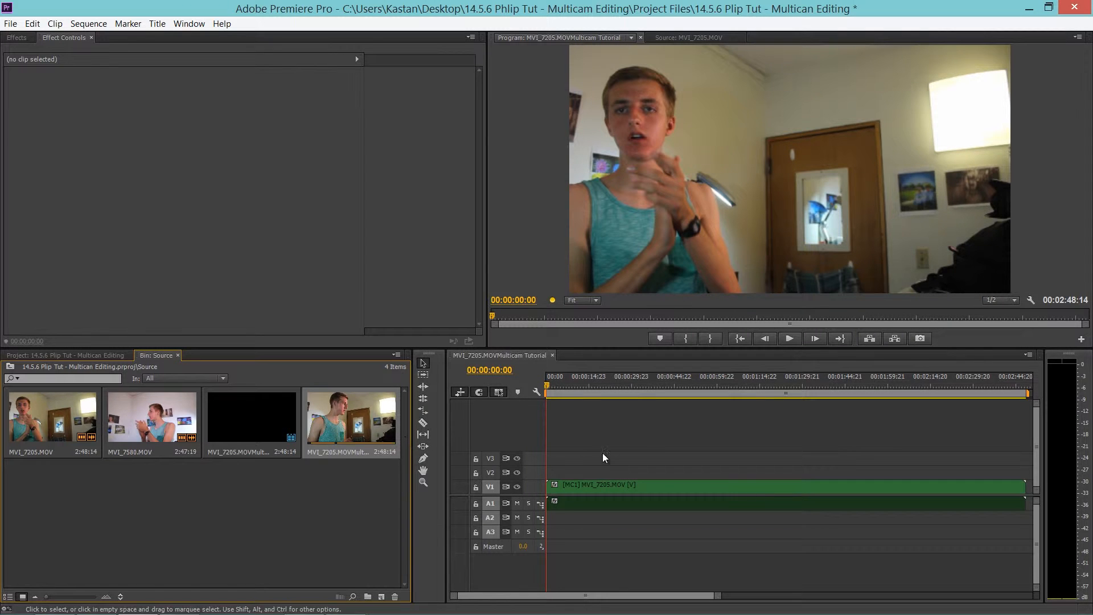
- Scrub and play the opening seconds of the new sequence to review the multicam clip
mouse_move(549, 378)
mouse_down()
mouse_move(563, 380)
mouse_move(544, 376)
mouse_up()
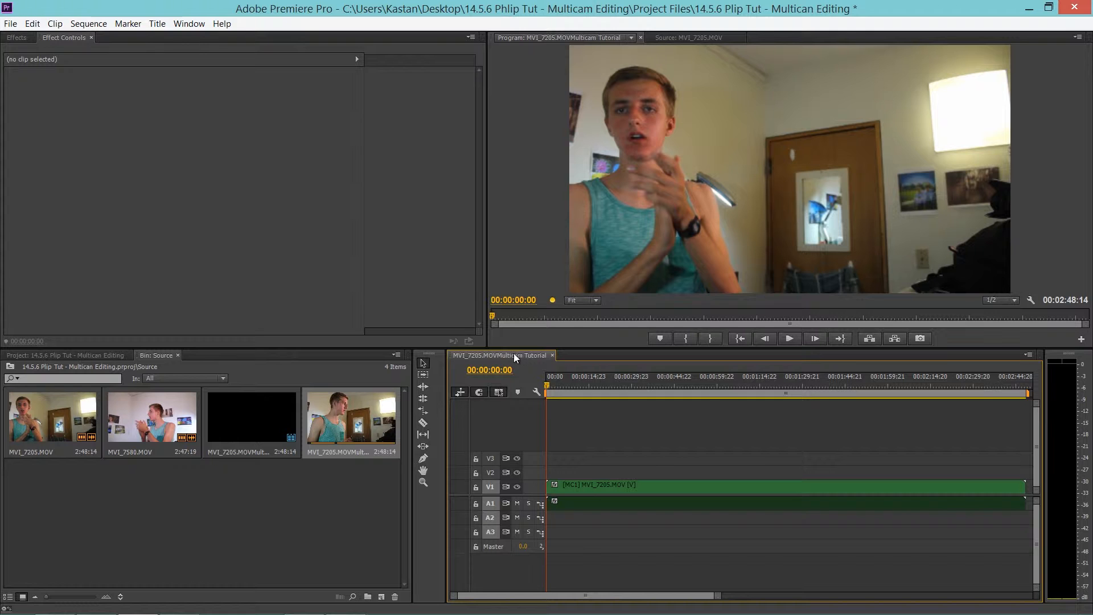
drag(551, 380, 569, 392)
key(space)
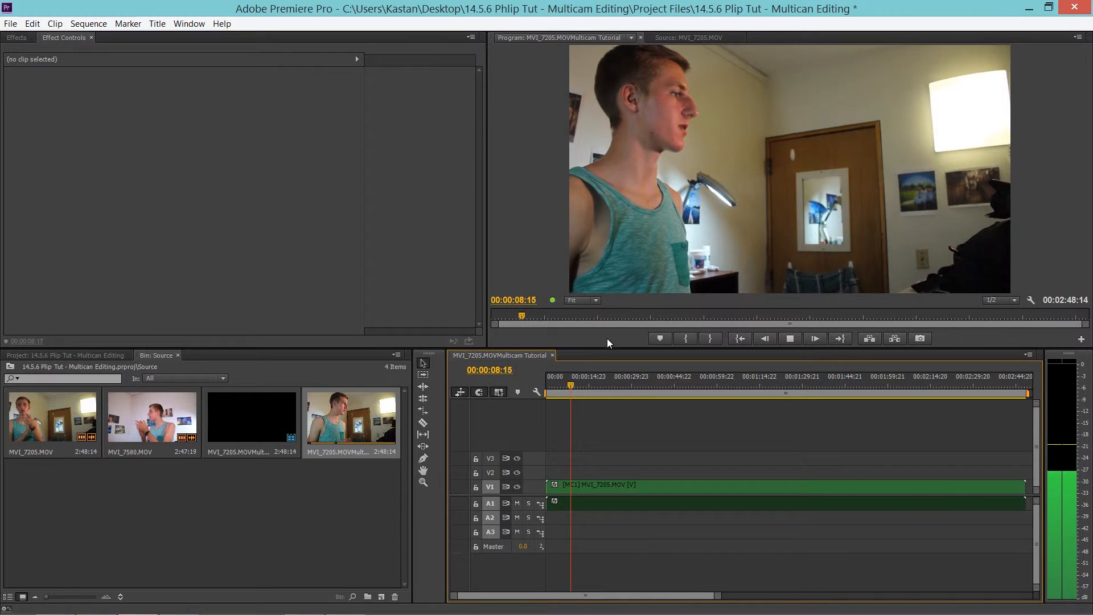
key(space)
mouse_move(586, 382)
mouse_down()
mouse_move(609, 381)
mouse_move(569, 386)
mouse_move(600, 387)
mouse_up()
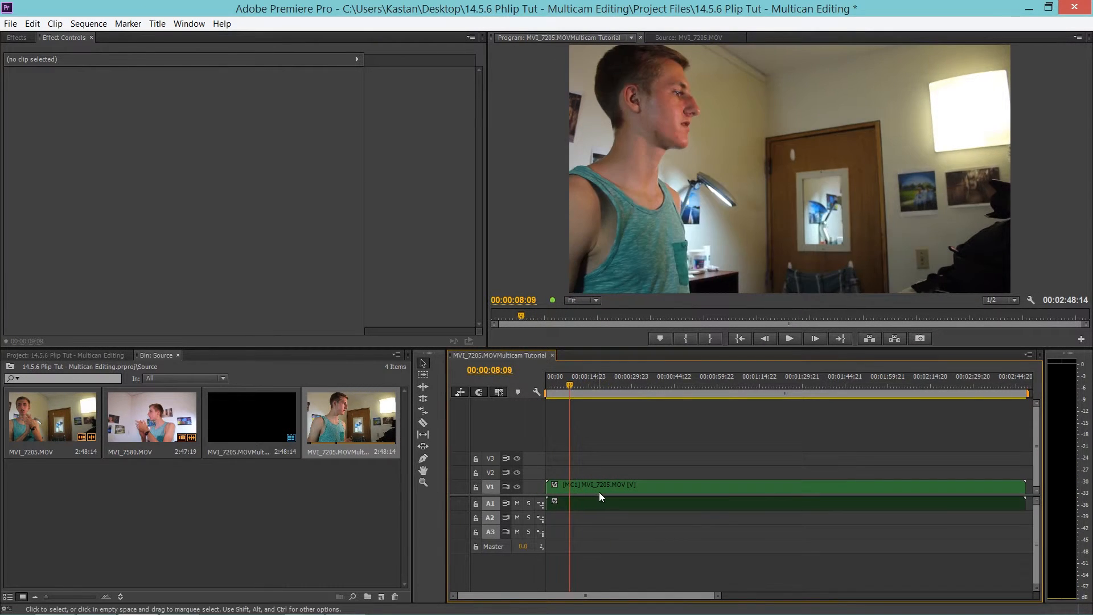
click(600, 491)
click(596, 424)
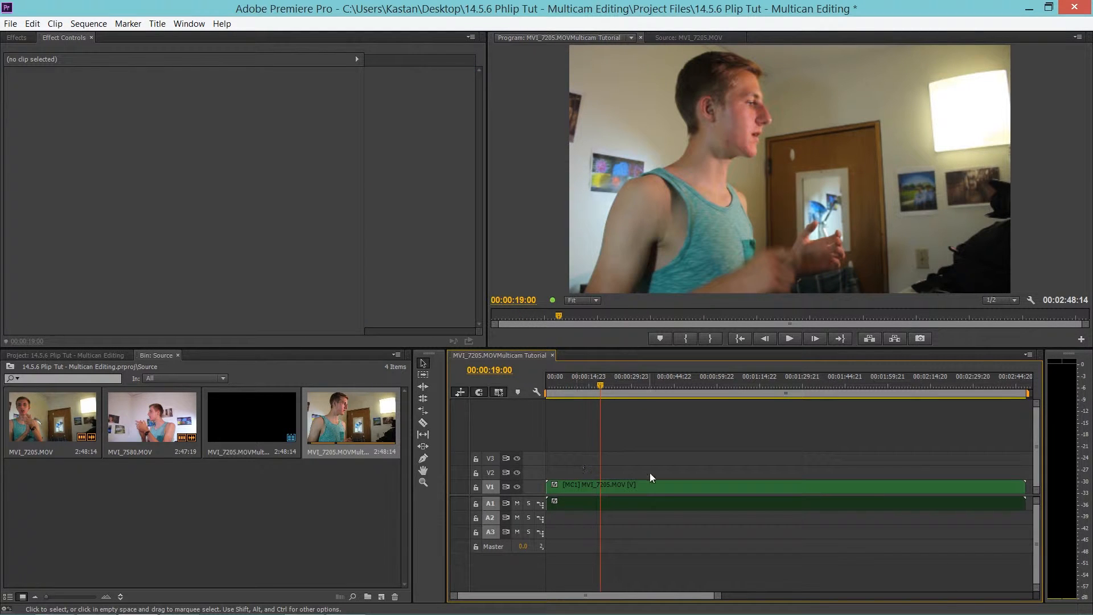
- Open the timeline's multicam clip in the Source Monitor near 00:00:03:05 and play both camera angles together
drag(587, 383, 555, 383)
double_click(578, 491)
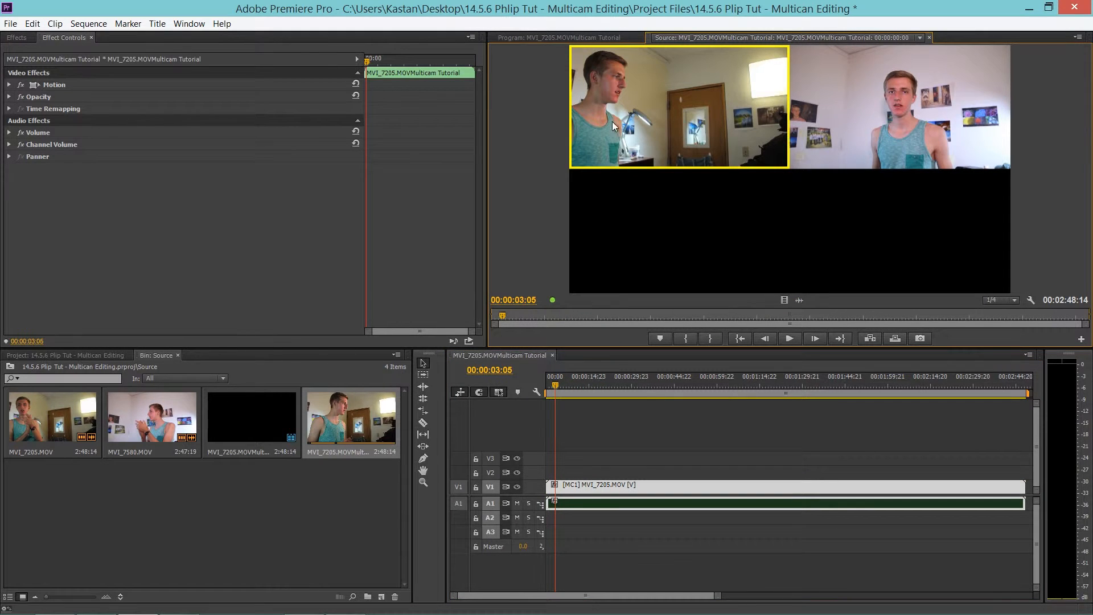
key(space)
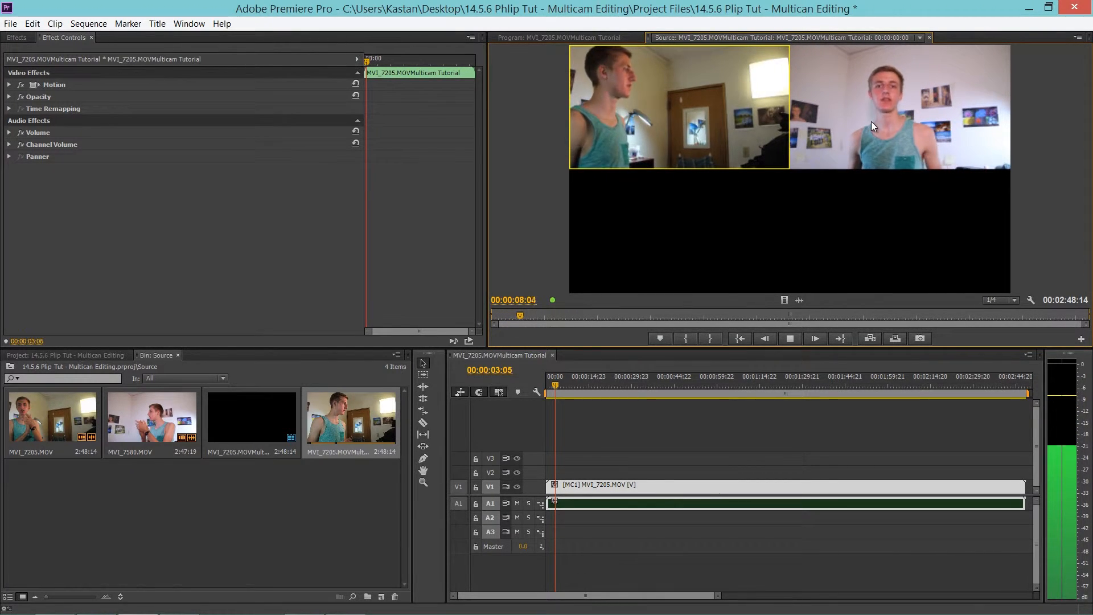
key(space)
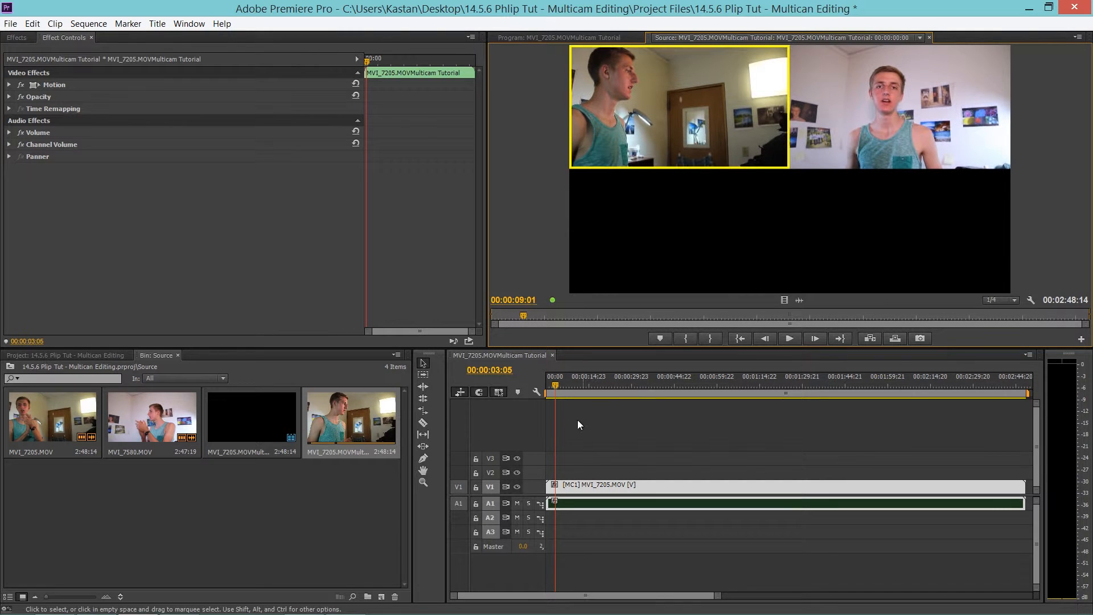
- Move the sequence playhead to about 6 seconds and switch the multicam clip to the MVI_7580.MOV camera angle
drag(556, 386, 563, 385)
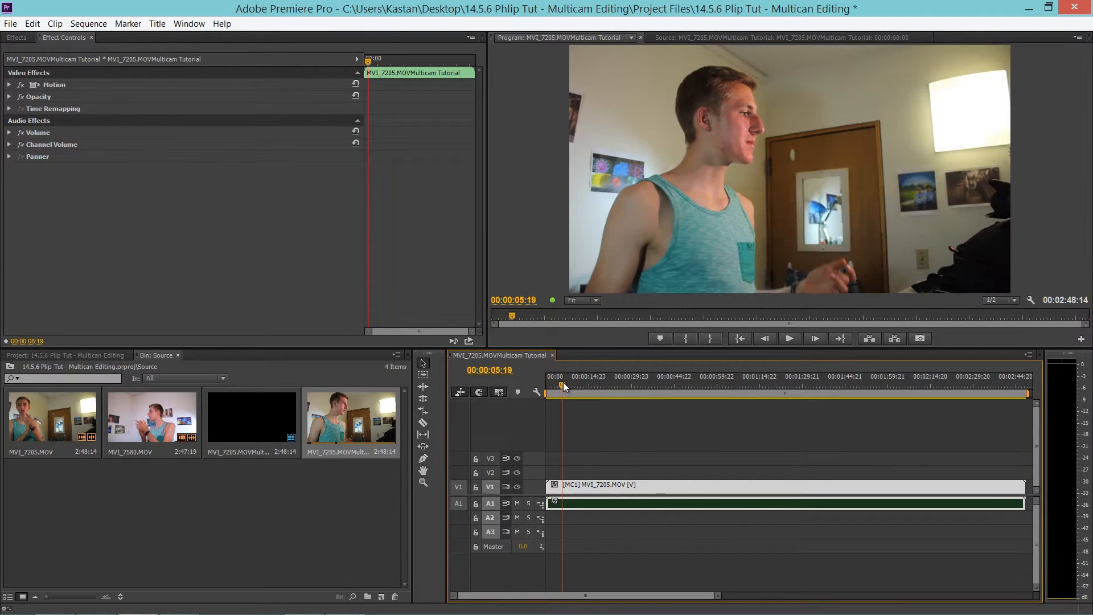
key(space)
key(space)
click(689, 38)
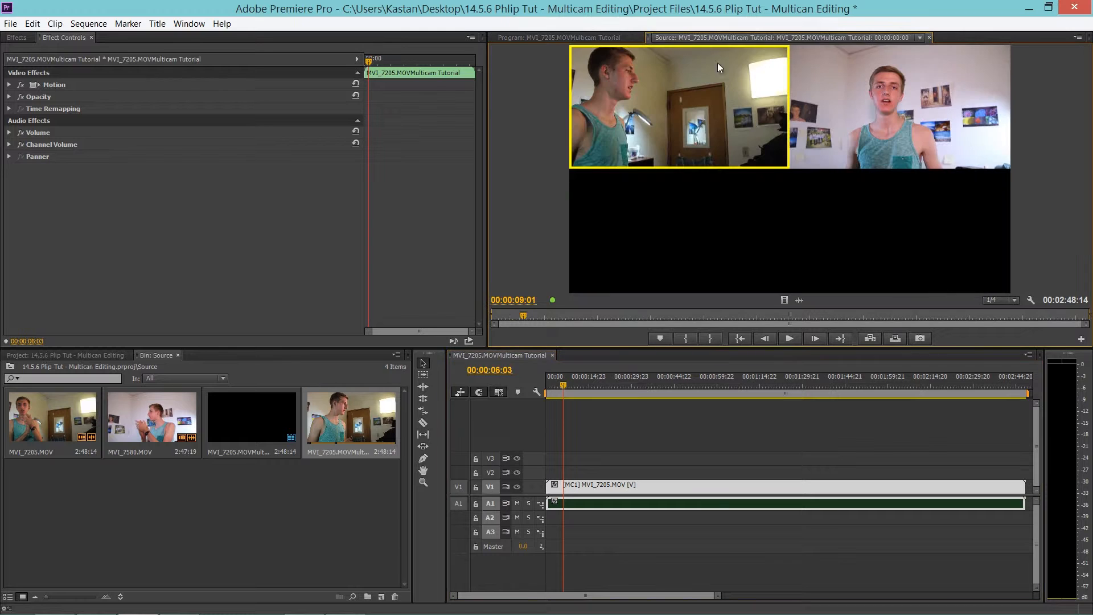
click(764, 148)
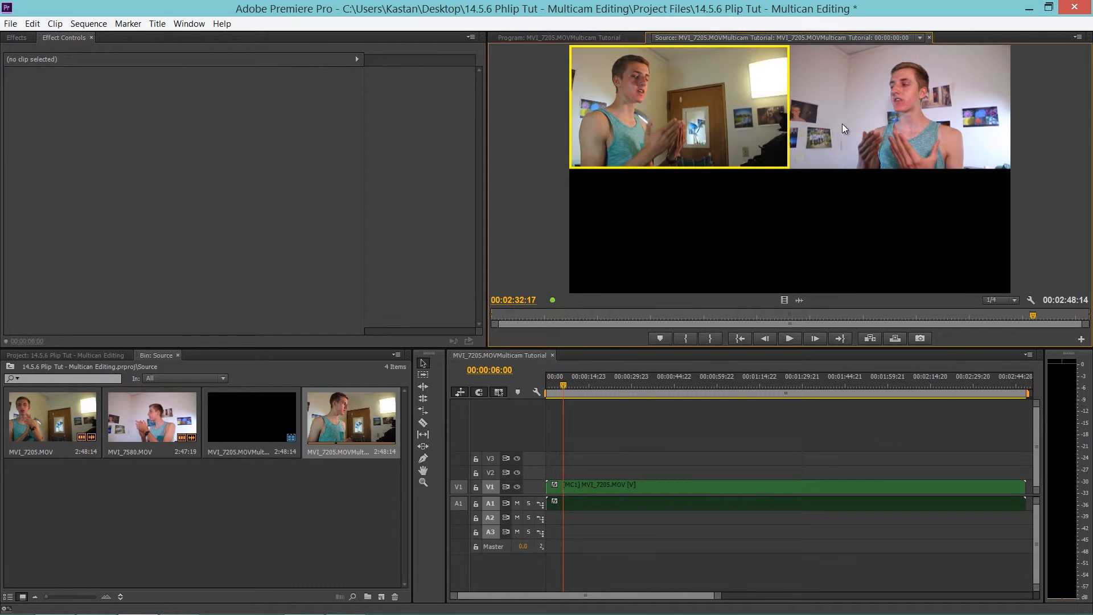
click(873, 132)
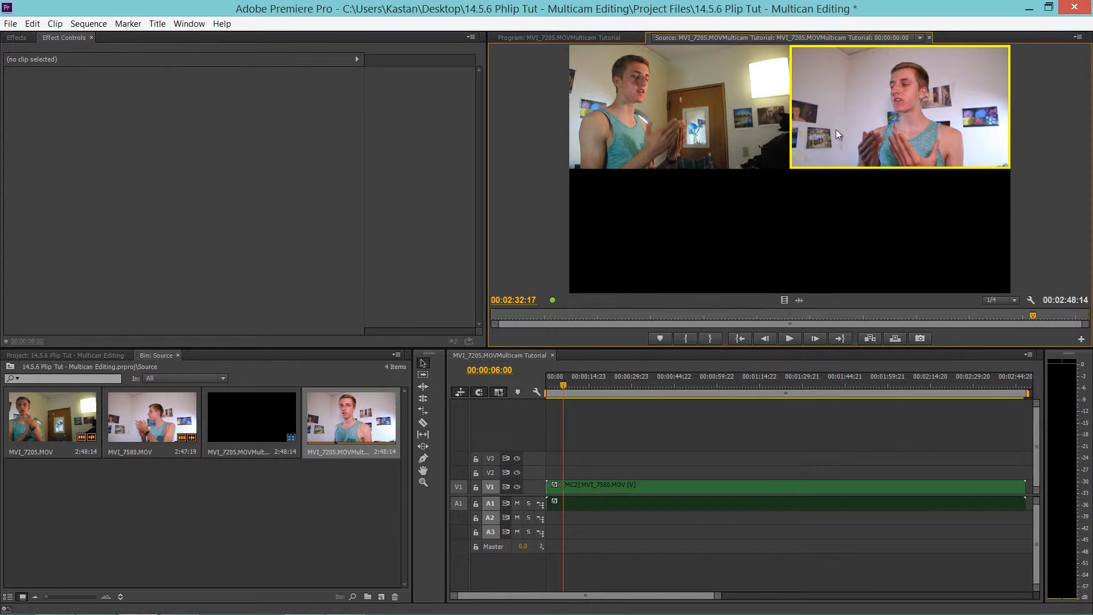
- Set the Program Monitor's display mode to Multi-Camera and reopen its display settings
click(586, 36)
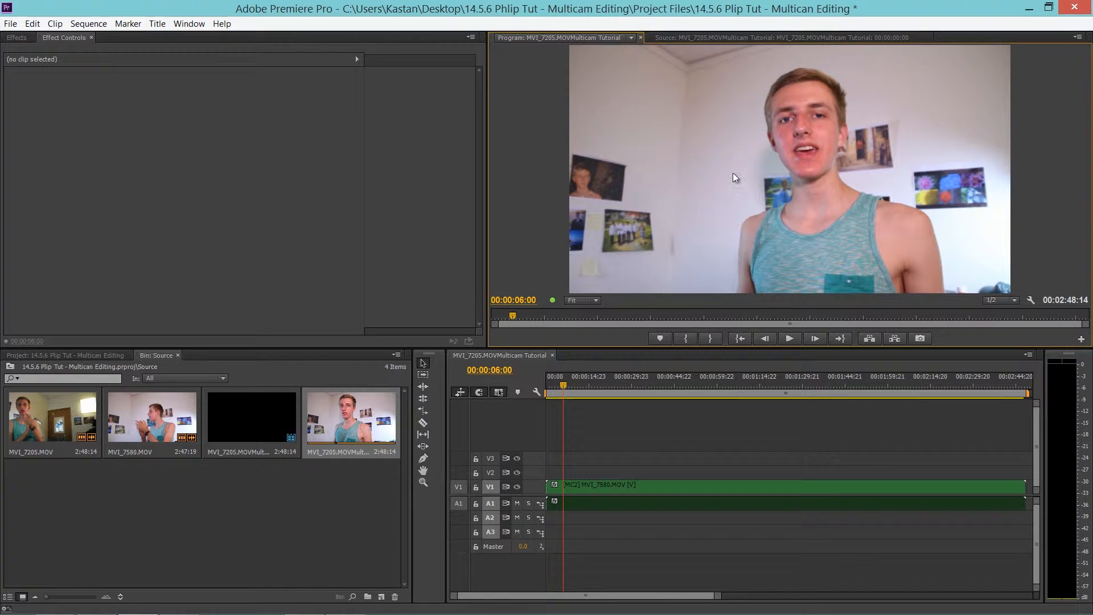
click(1031, 301)
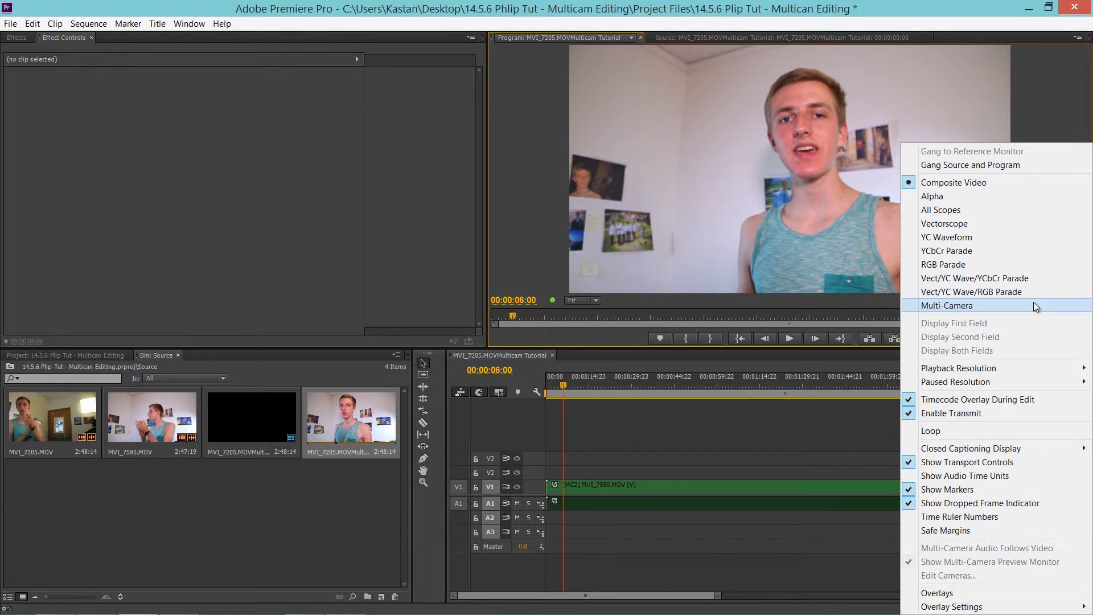
click(962, 305)
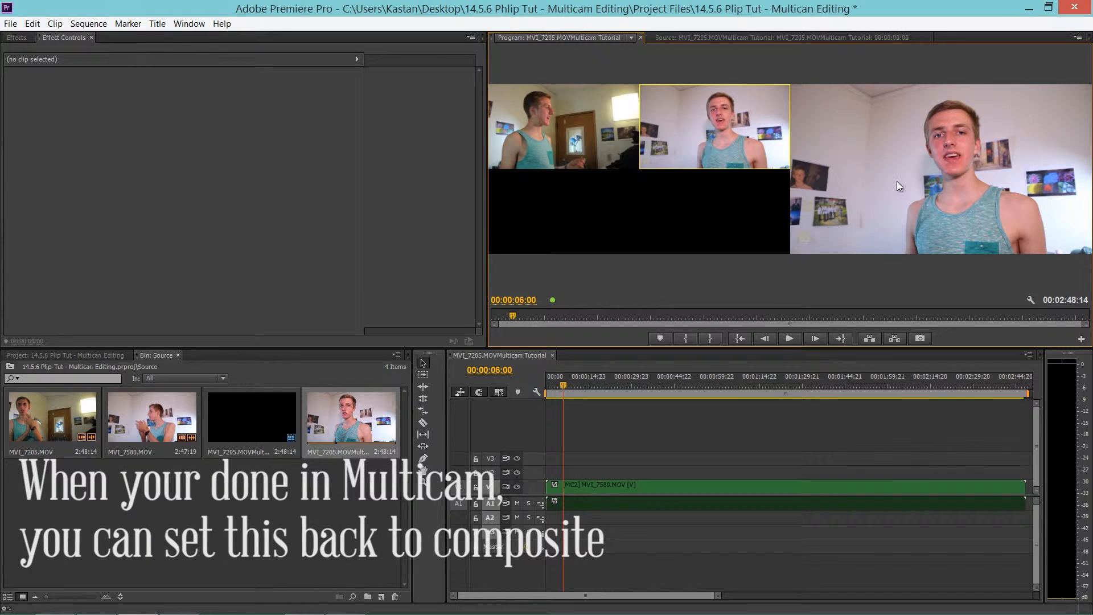
click(1031, 301)
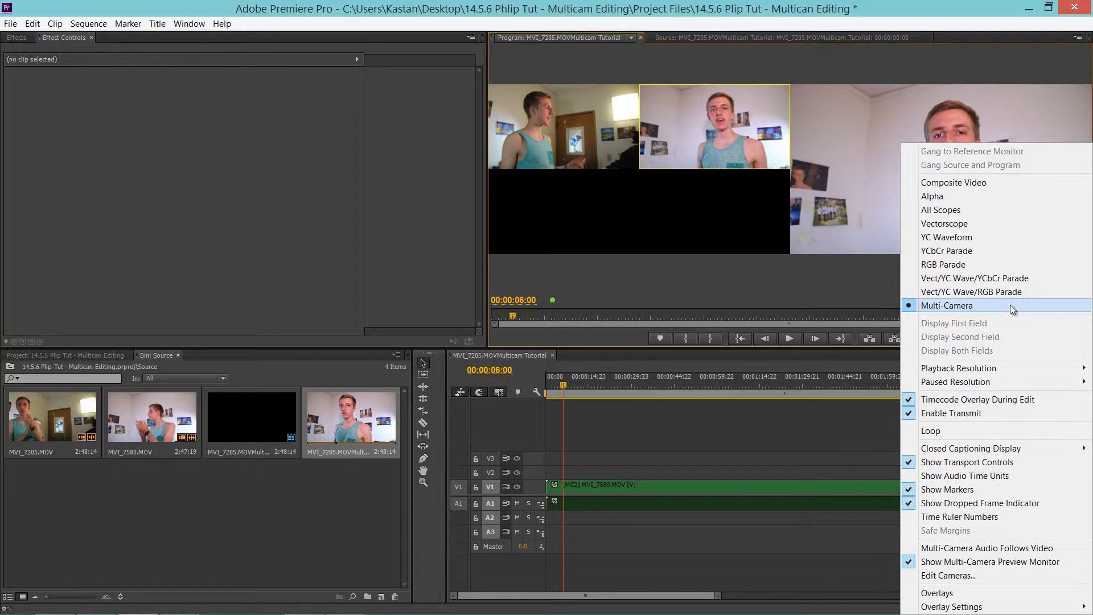
- Close the Program Monitor's display settings and check which display modes the Source Monitor offers for the multicam clip
click(861, 290)
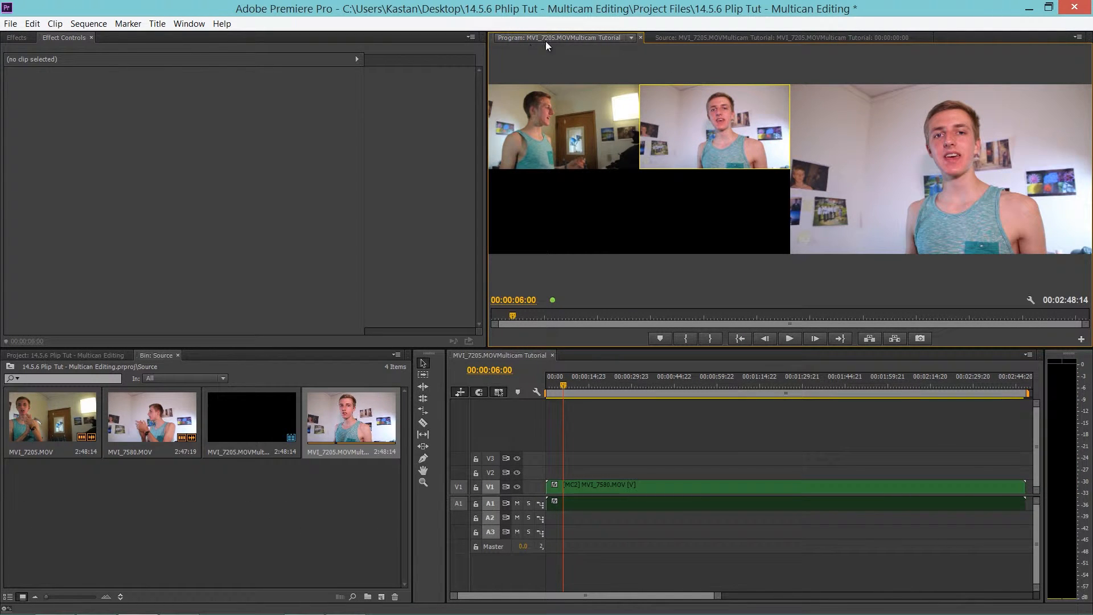
click(684, 39)
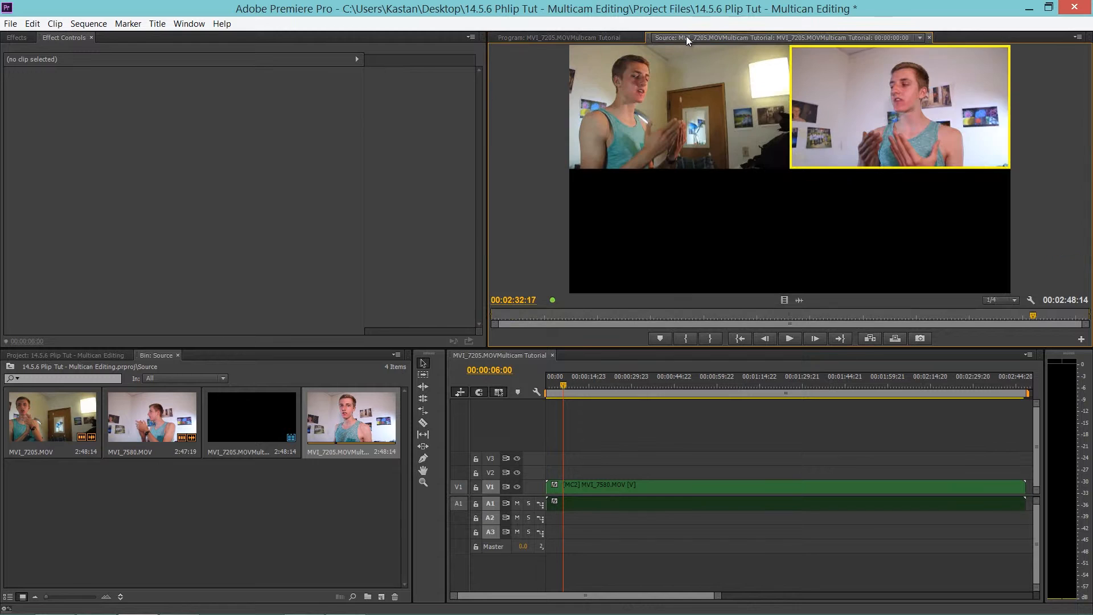
click(1030, 301)
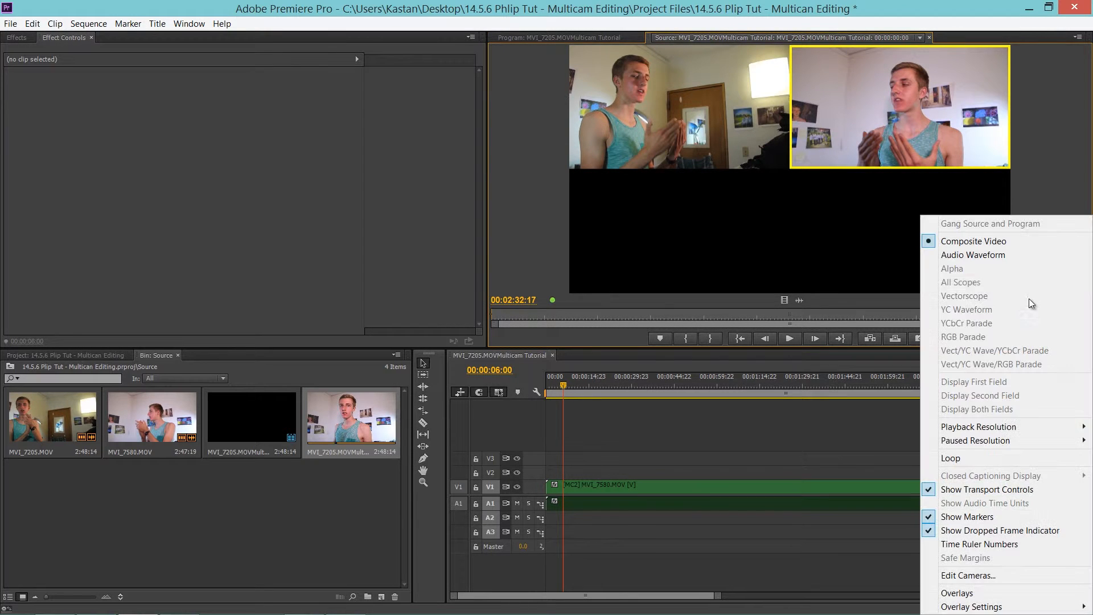
click(1053, 163)
- Switch the multicam clip back and forth between its two camera angles in the Program Monitor, and play the sequence from its start
click(642, 121)
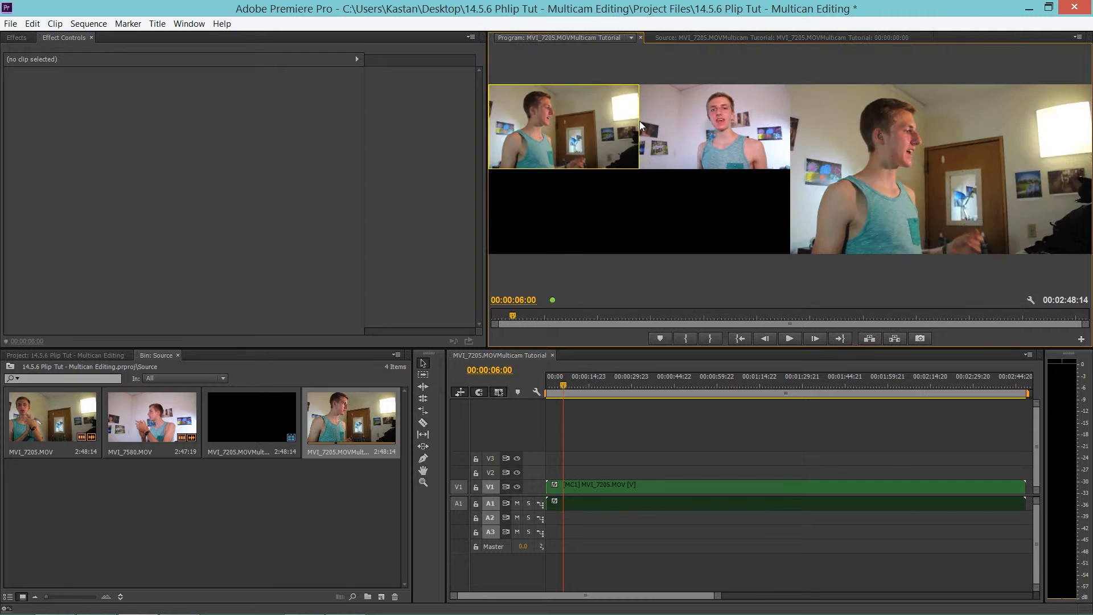
click(652, 102)
click(585, 121)
click(682, 120)
click(630, 126)
drag(566, 385, 531, 390)
key(space)
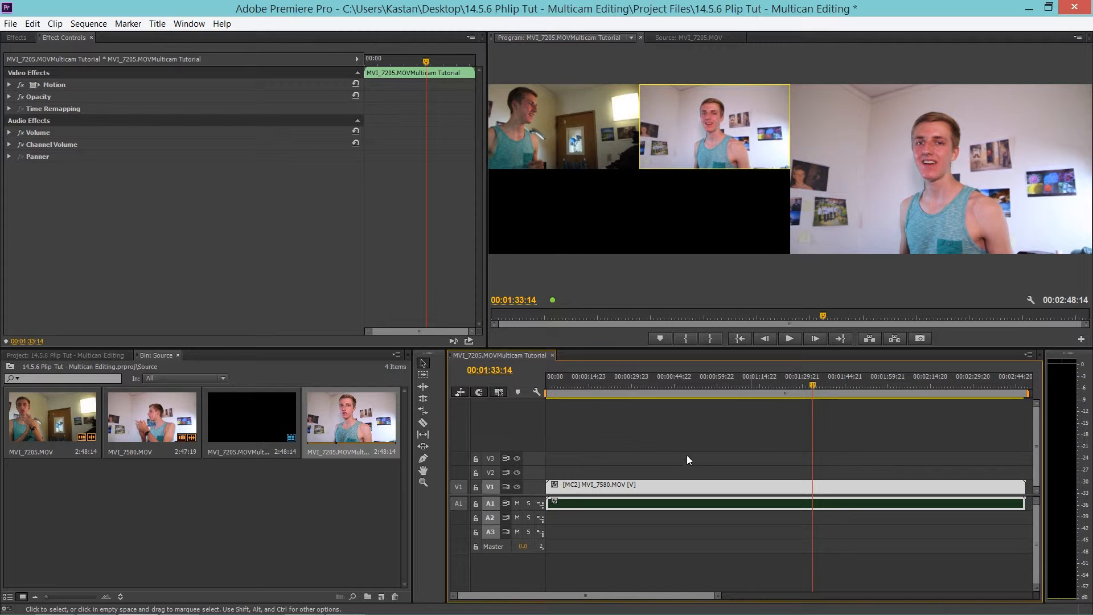
- Trim the multicam clip's beginning to 00:01:33:14 and move the shortened clip and the playhead to the start of the sequence
drag(556, 485, 815, 504)
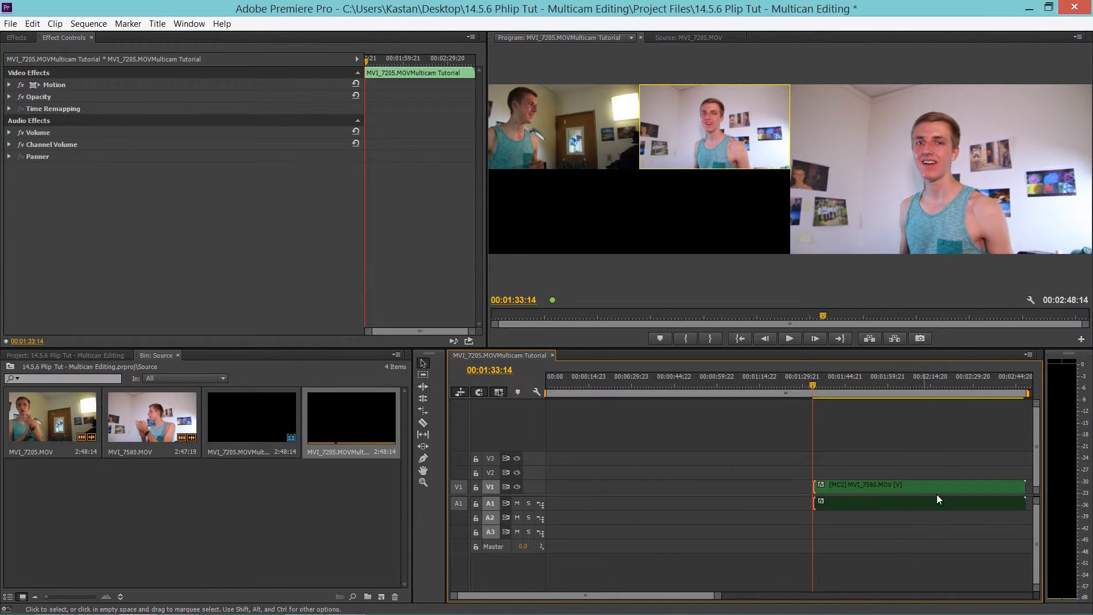
drag(948, 485, 680, 488)
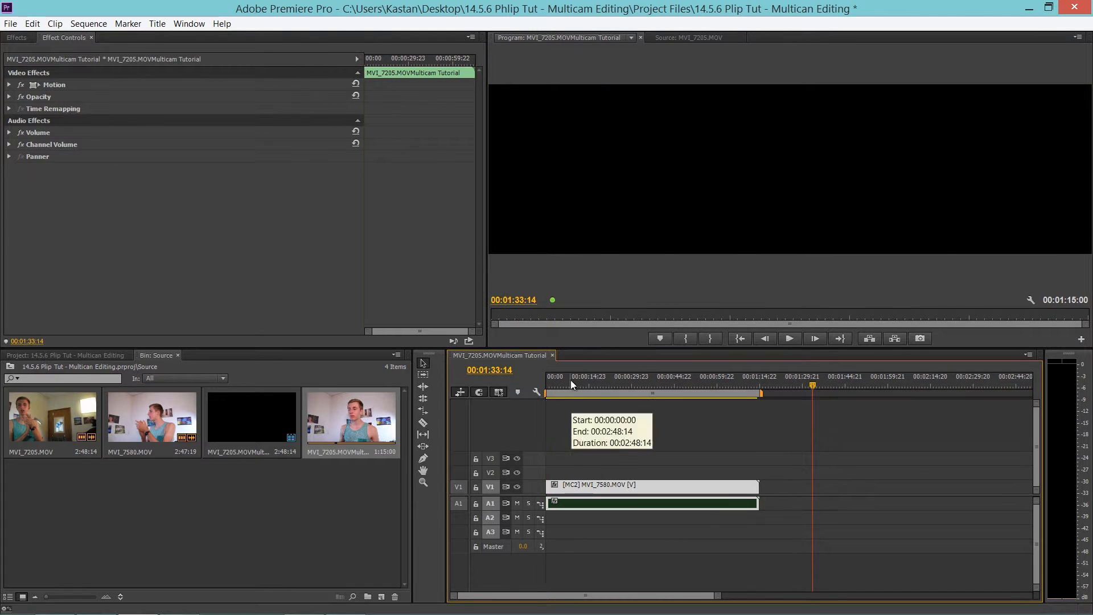
drag(570, 380, 520, 390)
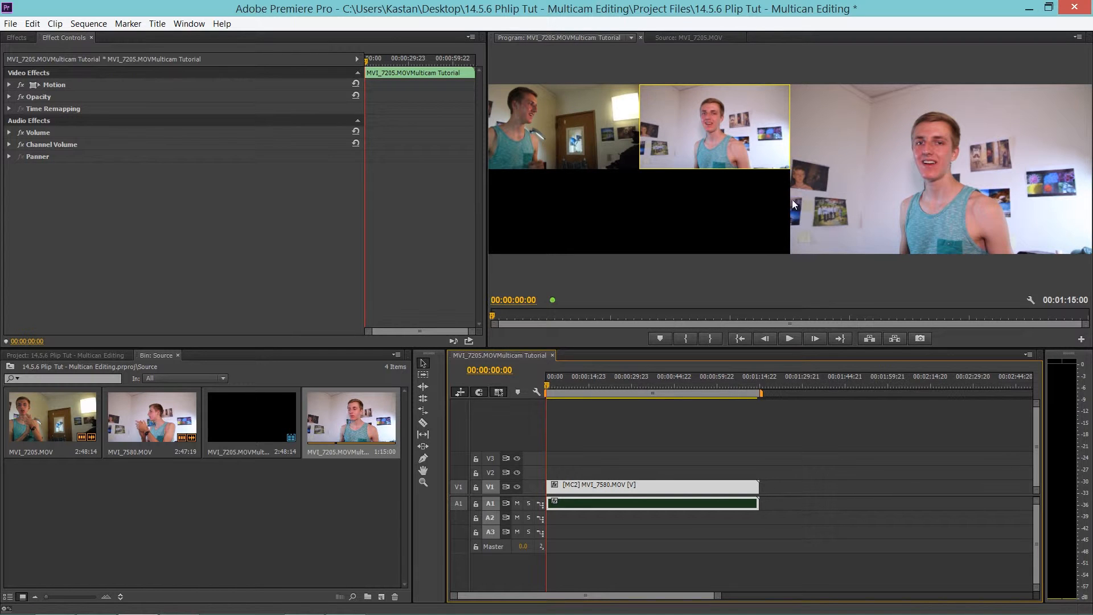
- Check the Program Monitor's display mode, and try maximizing and restoring the Program Monitor, timeline and Source bin
click(1030, 300)
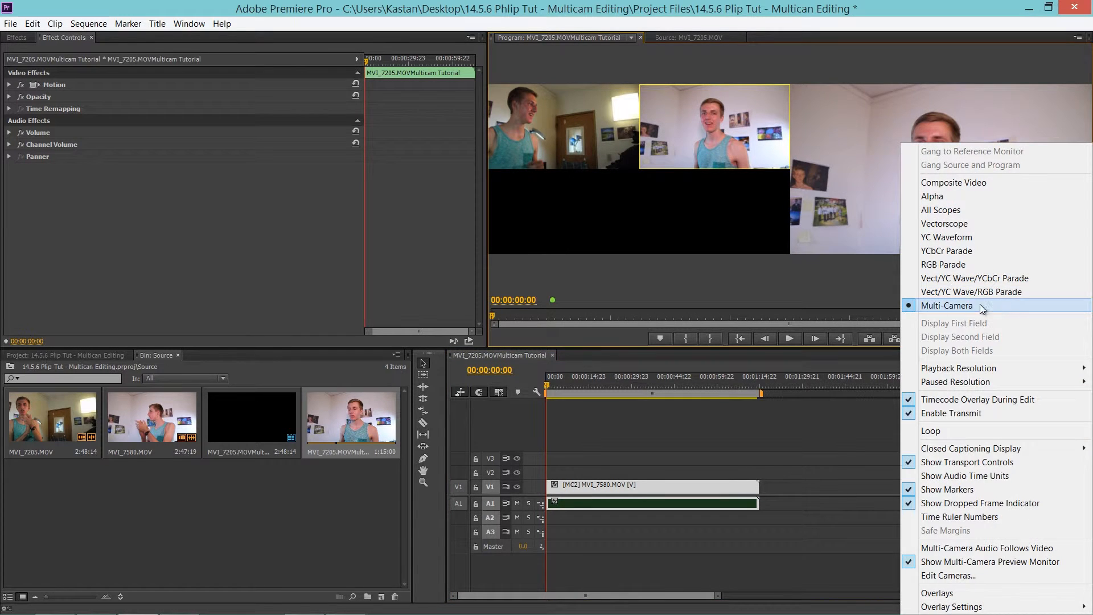
click(770, 276)
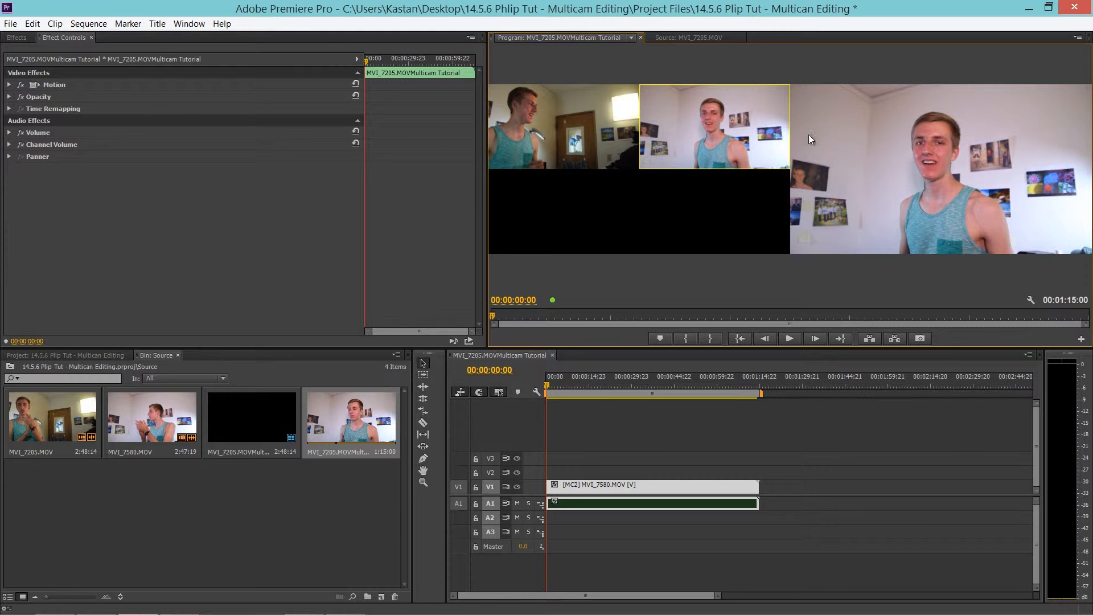
key(grave)
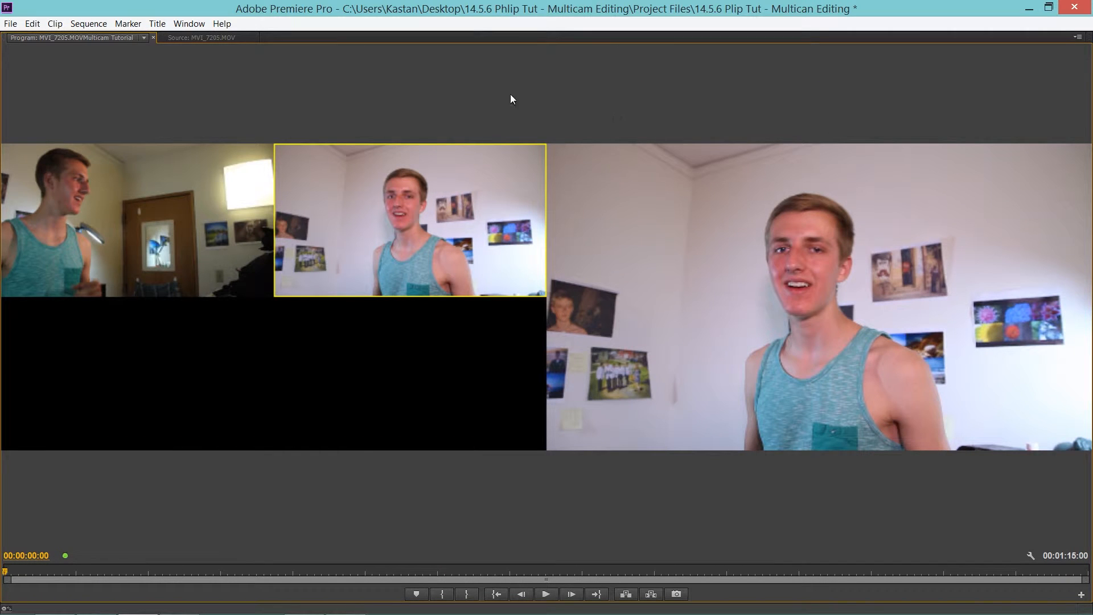
key(grave)
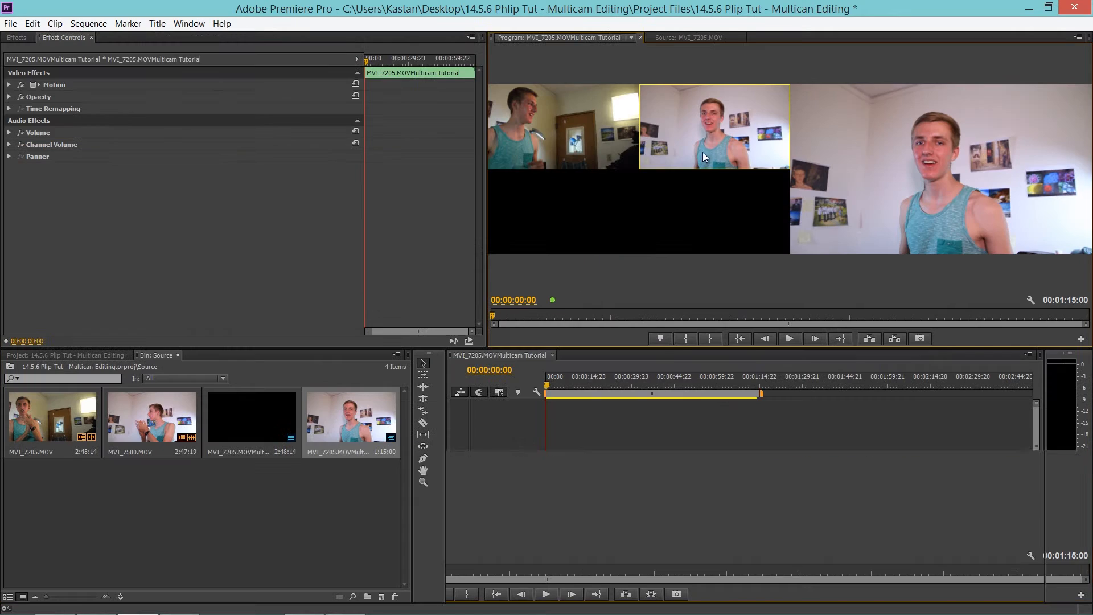
click(798, 420)
key(grave)
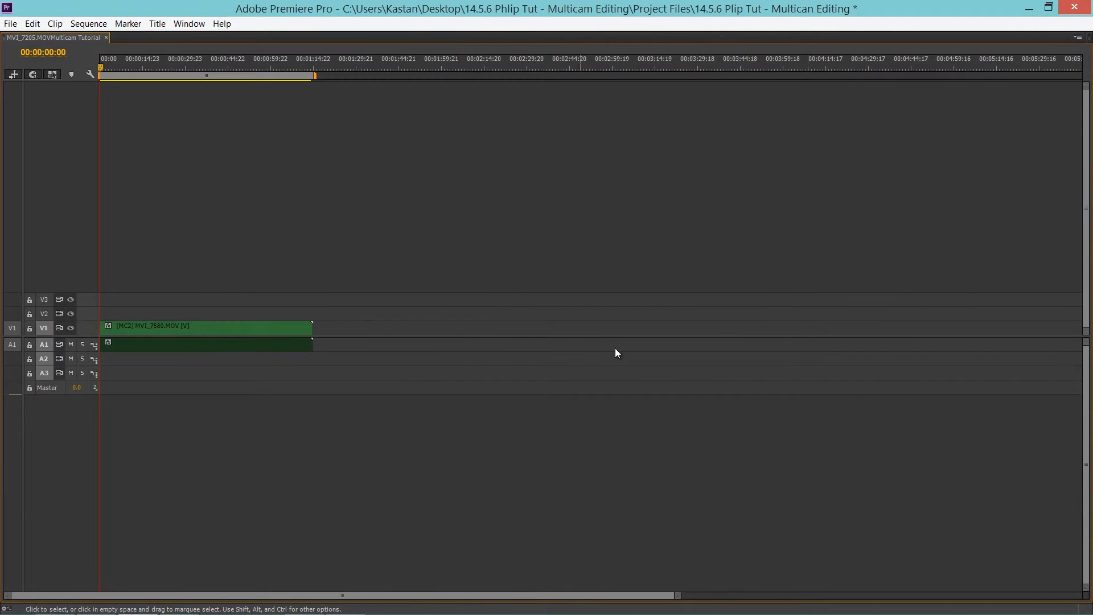
key(grave)
key(grave)
key(grave)
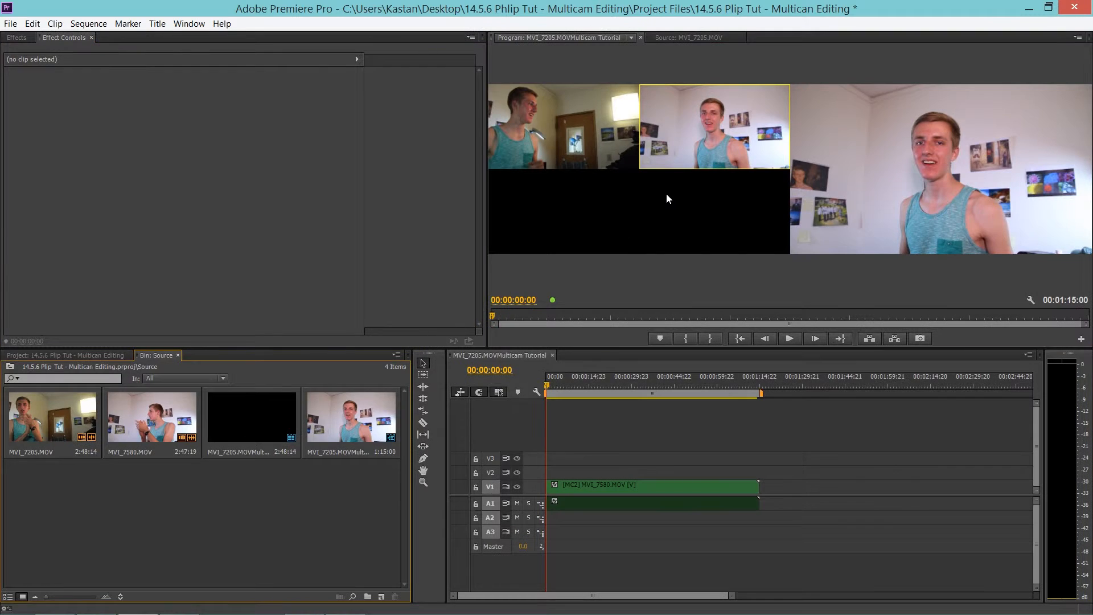
- Play the sequence in the maximized Program Monitor, cutting live to camera 1 at about 5 seconds and back to camera 2 at about 9 seconds
key(grave)
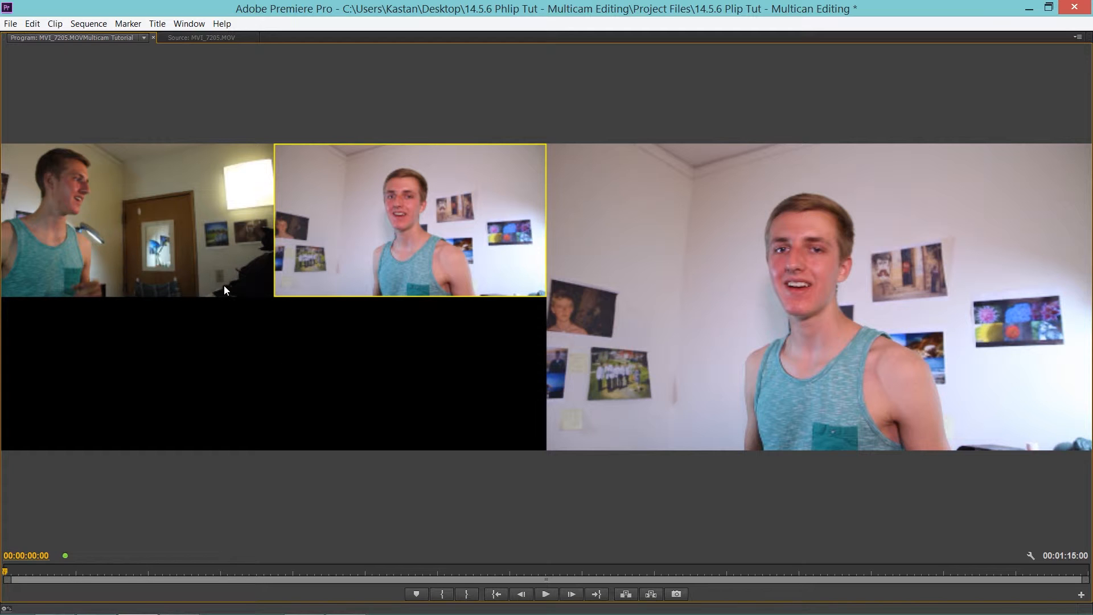
key(space)
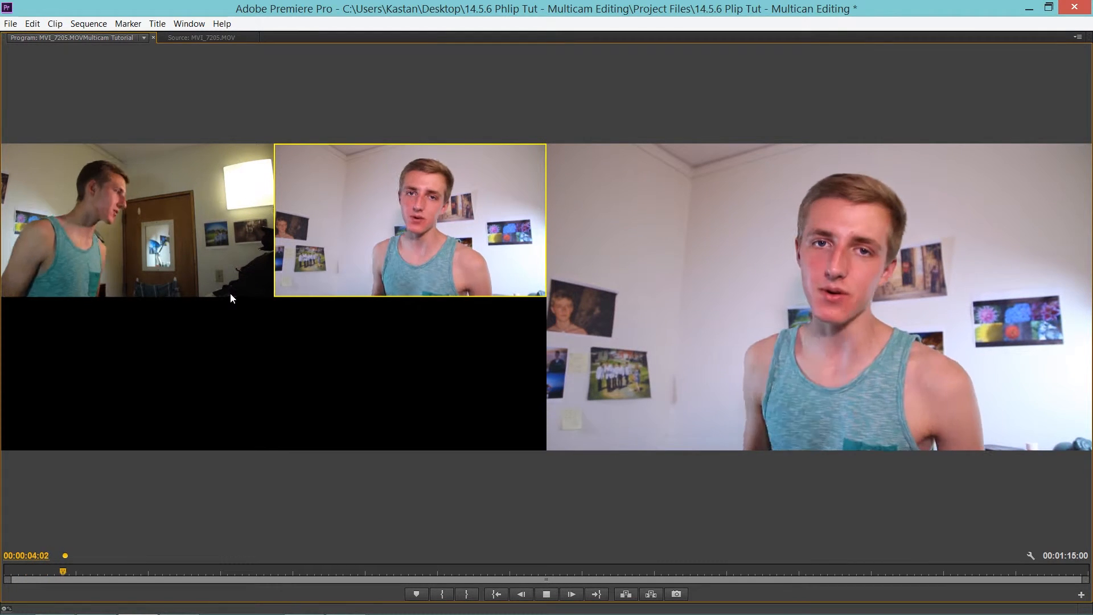
click(177, 258)
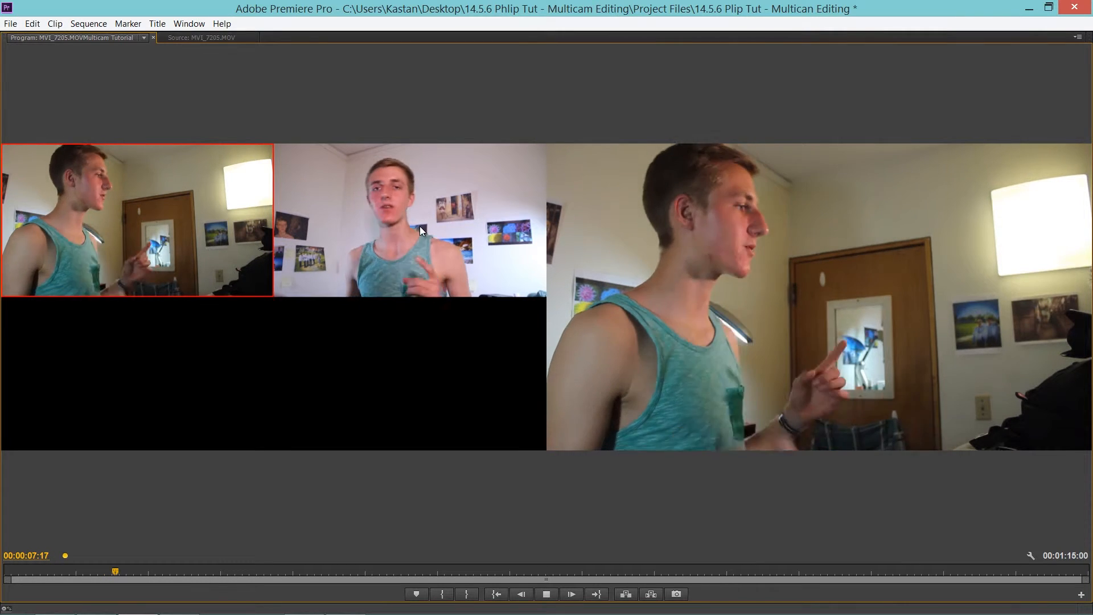
click(421, 228)
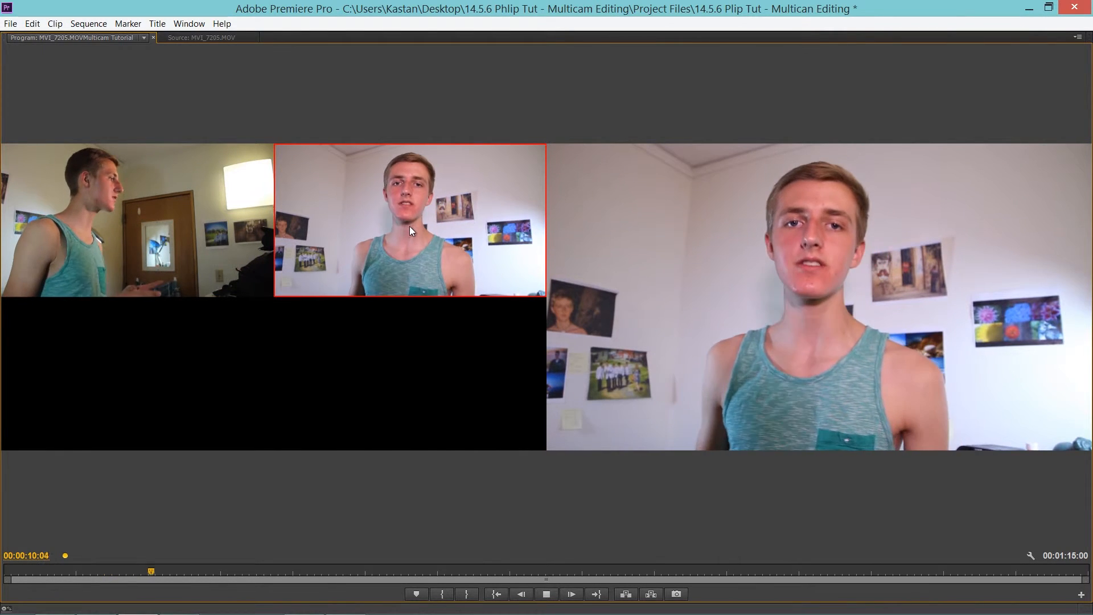
key(space)
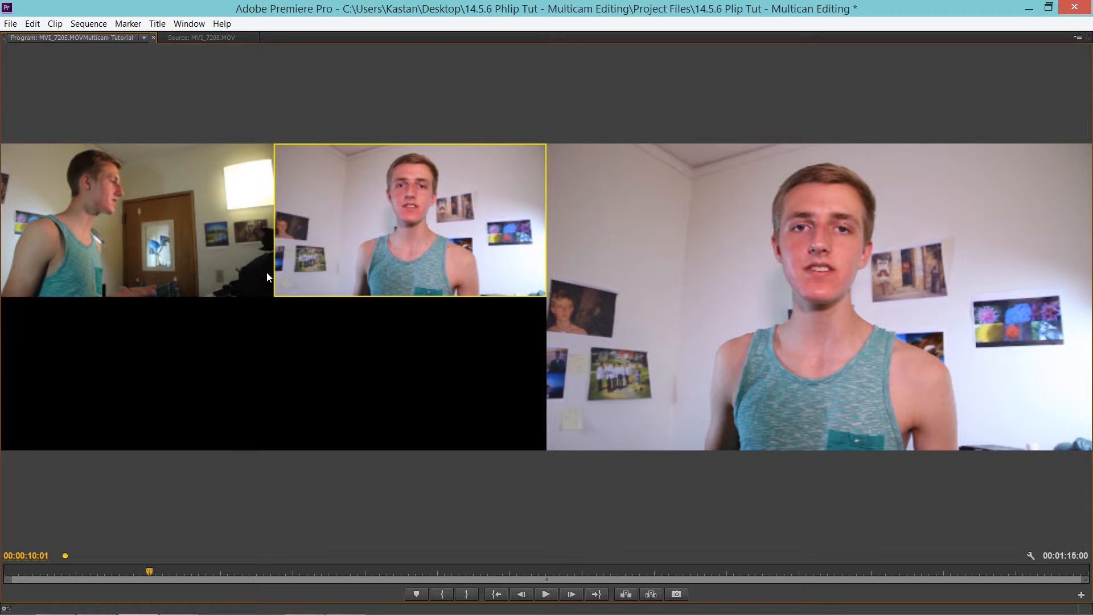
key(grave)
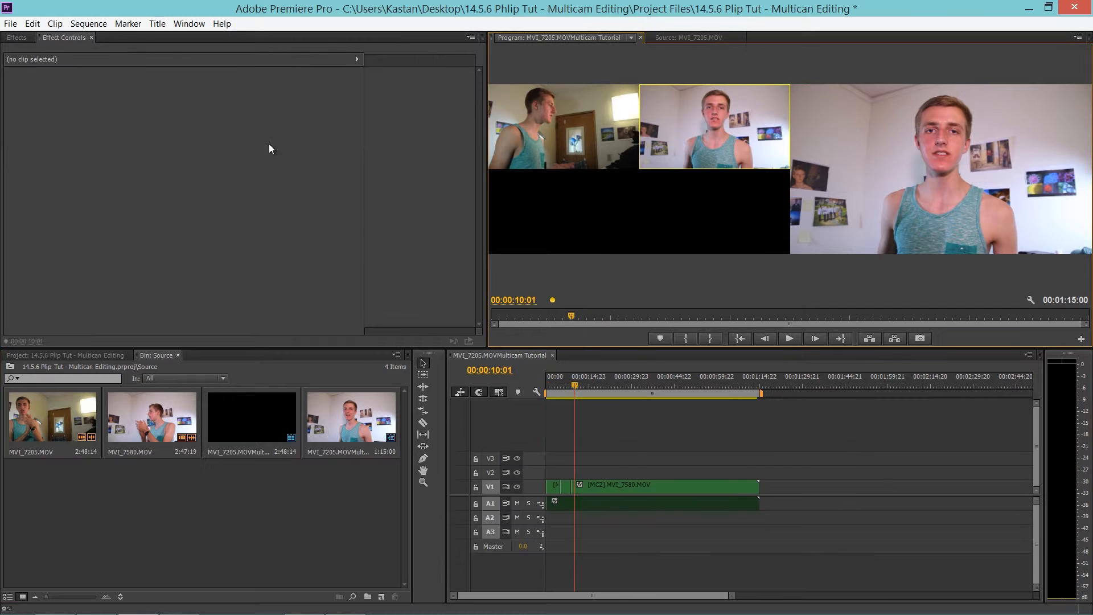
- Play back the recorded camera cuts in the first 9 seconds of the sequence to review their timing
click(733, 597)
drag(733, 597, 595, 597)
click(607, 378)
drag(606, 378, 582, 384)
key(space)
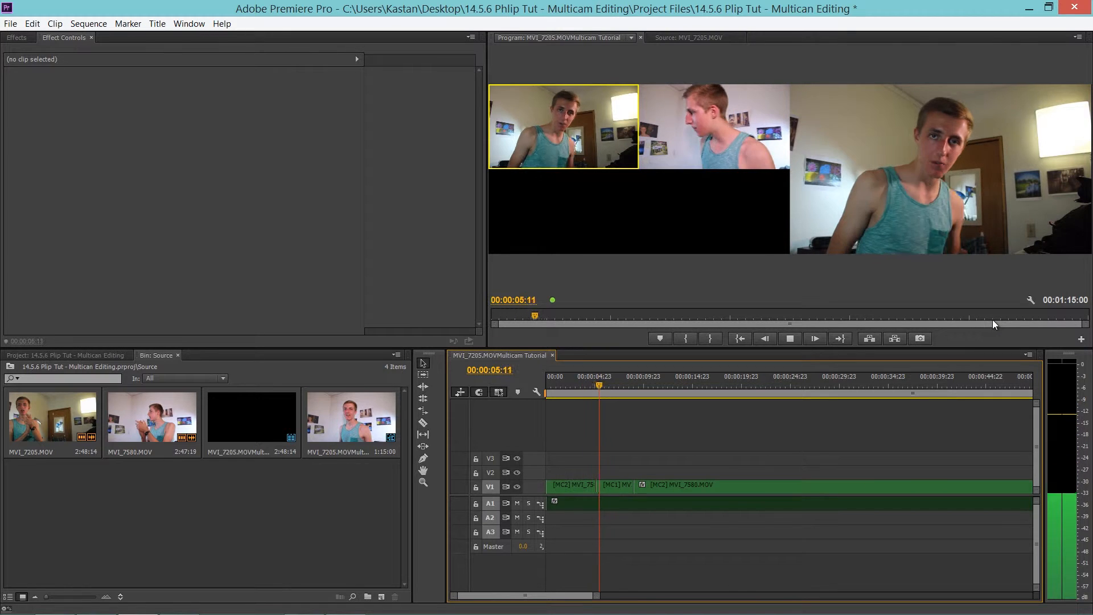
key(1)
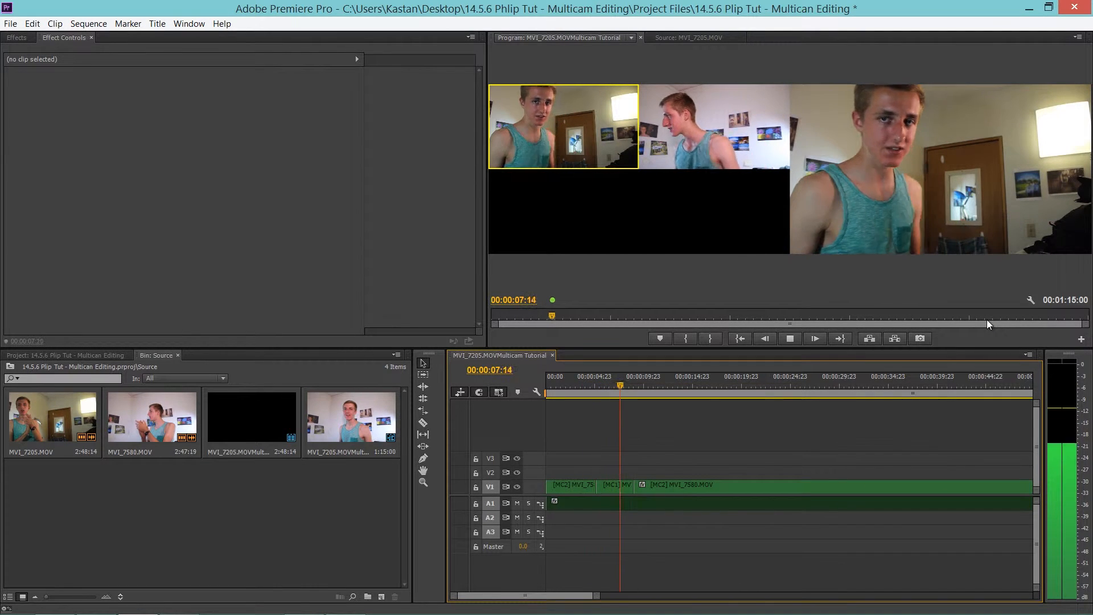
key(2)
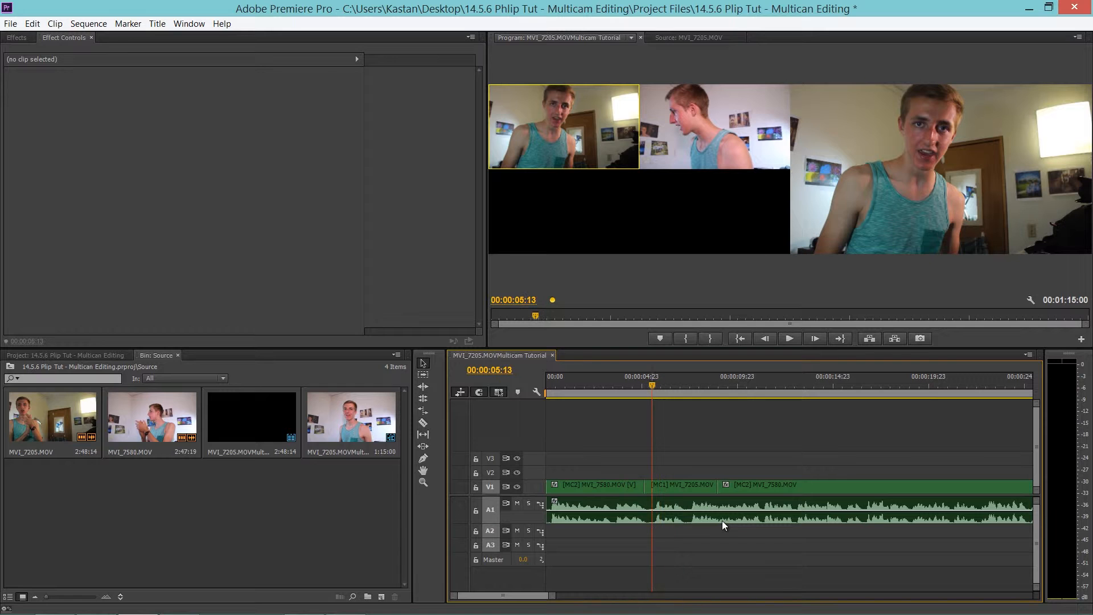
key(space)
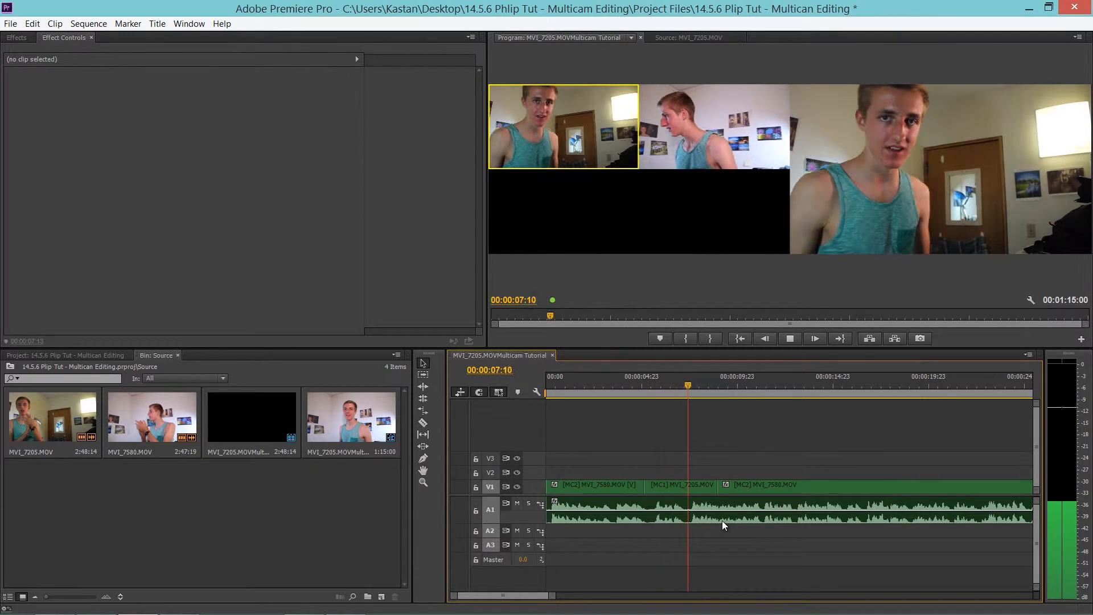
key(space)
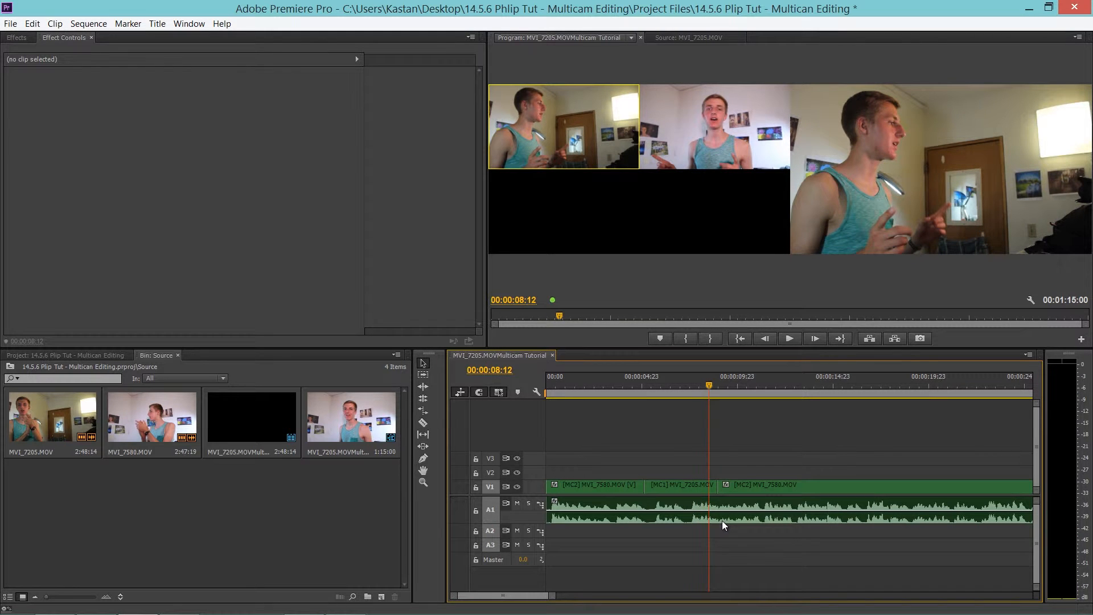
- Step frame by frame back and forth just before the cut from camera 1 to camera 2 to examine its timing
key(Left)
key(Left)
key(Left)
key(Left)
key(Left)
key(Left)
key(Left)
key(Left)
key(Left)
key(Left)
key(Left)
key(Left)
key(Left)
key(Left)
key(Left)
key(Right)
key(Right)
key(Right)
key(Right)
key(Right)
key(Right)
key(Right)
key(Right)
key(Right)
key(Right)
key(Right)
key(Right)
key(Right)
key(Right)
key(Right)
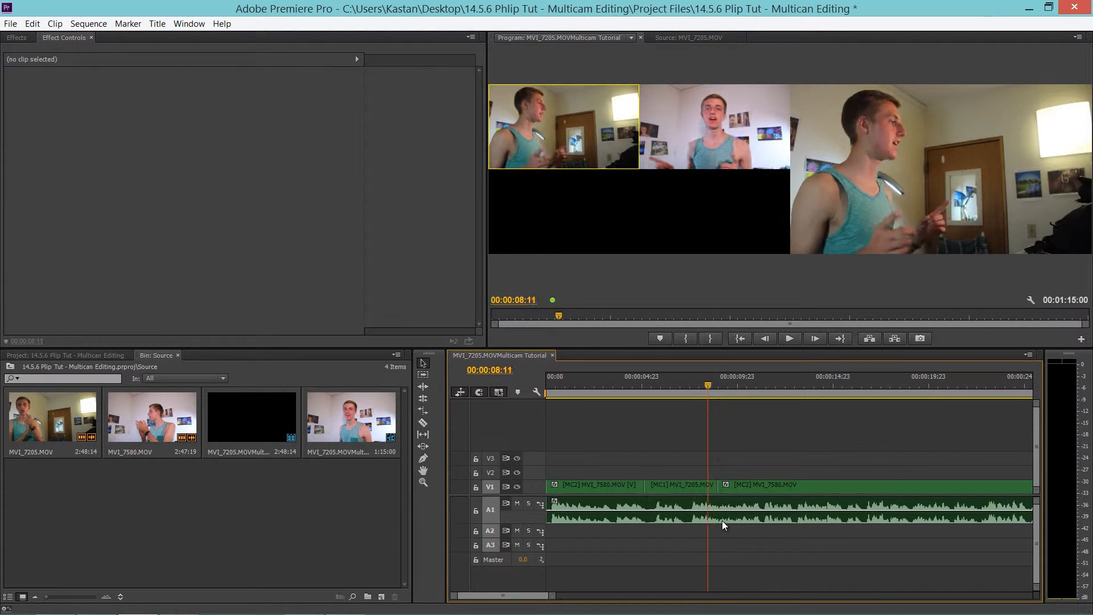
key(Left)
key(Left)
key(Left)
key(Left)
key(Left)
key(Left)
key(Left)
key(Left)
key(Left)
key(Left)
key(Left)
key(Left)
key(Left)
key(Left)
key(Left)
key(Left)
key(Right)
key(Right)
key(Right)
key(Right)
key(Right)
key(Right)
key(Right)
key(Right)
key(Right)
key(Right)
key(Right)
key(Right)
key(Right)
key(Right)
key(Right)
key(Right)
key(Right)
key(Right)
key(Right)
key(Right)
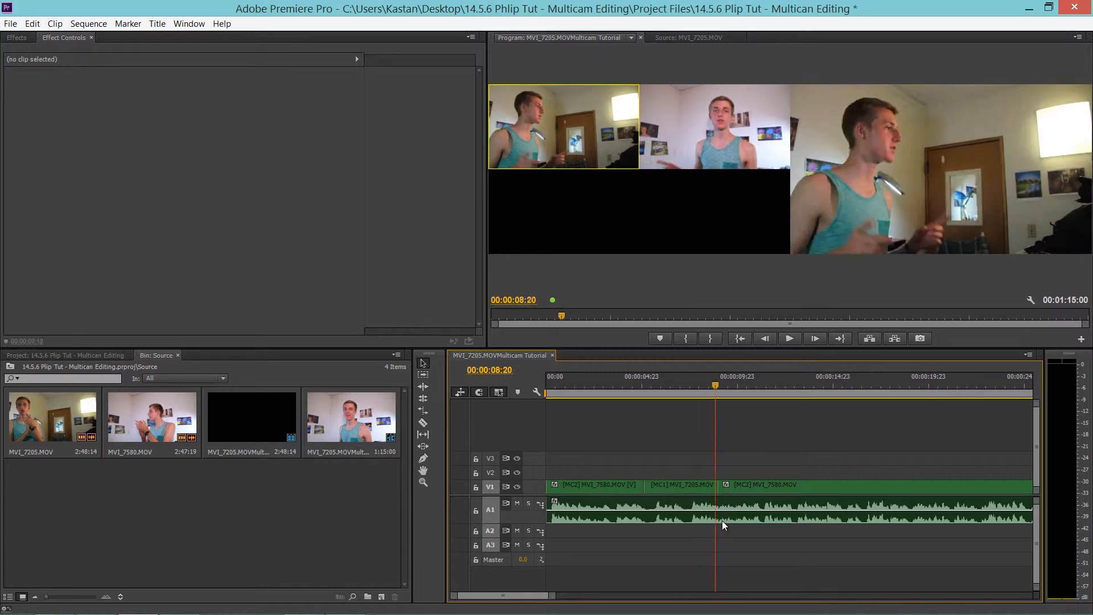
- Replay the camera 1 section and cut live to camera 2 earlier, at about 8 seconds
key(shift+Left)
key(shift+Left)
key(shift+Left)
key(shift+Left)
key(shift+Left)
key(shift+Left)
key(shift+Left)
key(shift+Left)
key(shift+Left)
key(shift+Left)
key(shift+Left)
key(shift+Left)
key(shift+Left)
key(space)
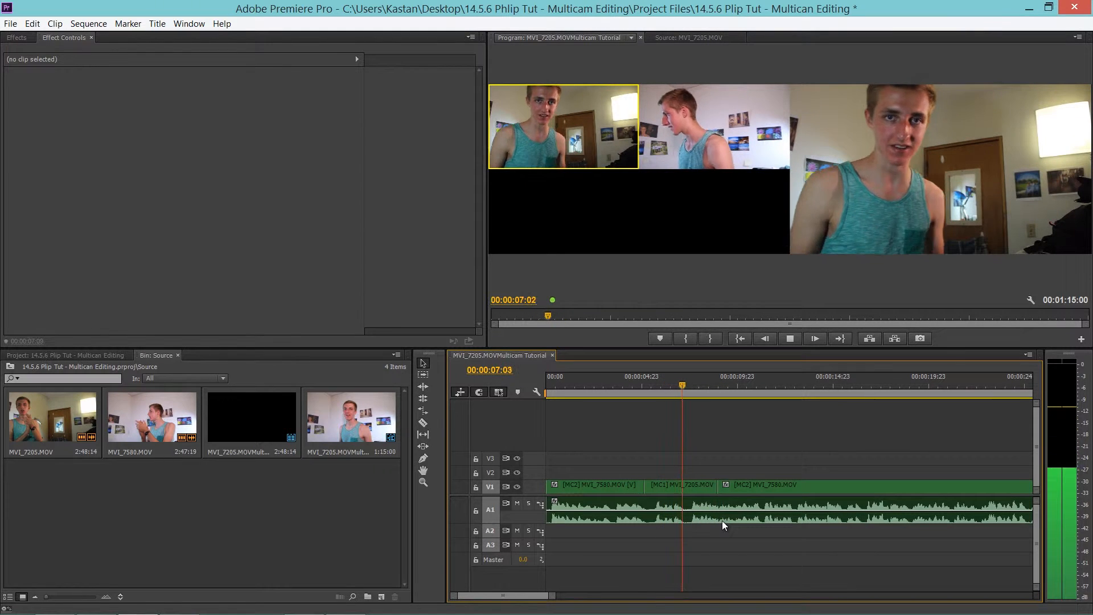
key(2)
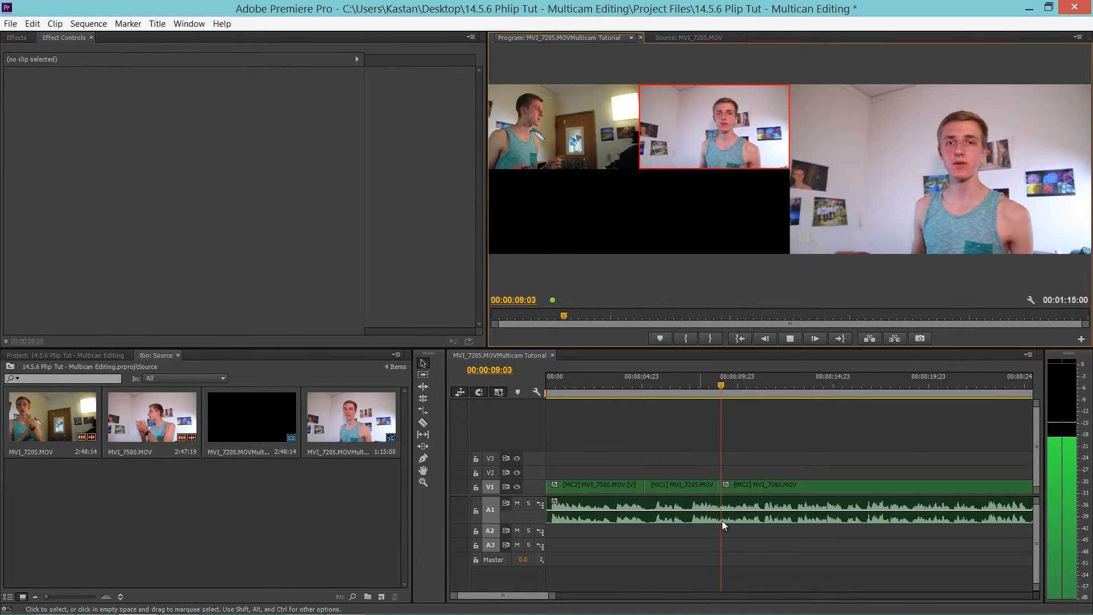
key(space)
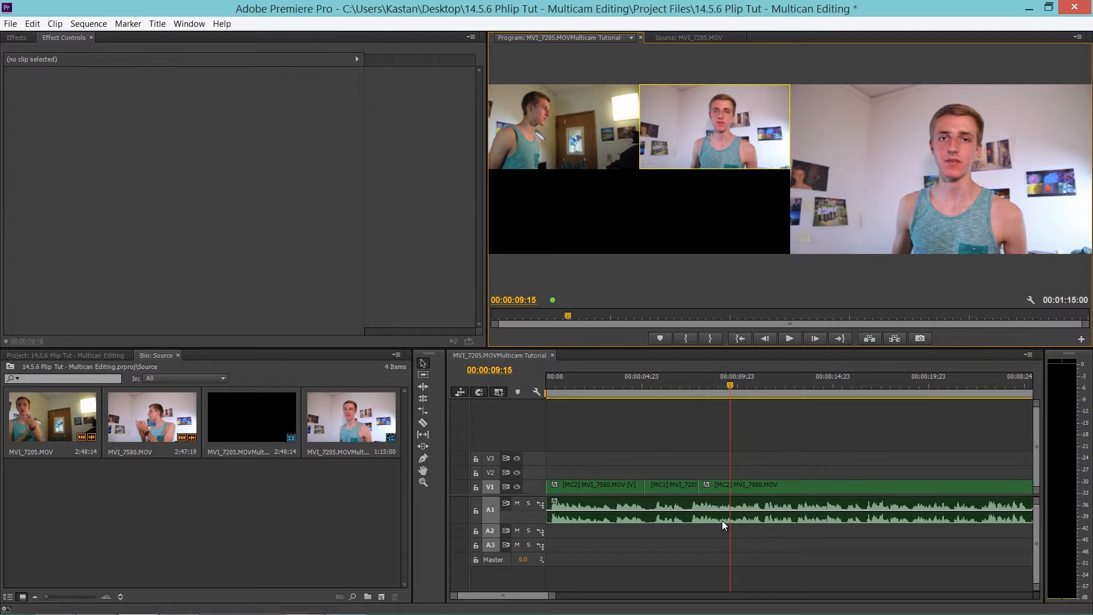
- Step back before the revised cut to camera 2 and play through it to check the timing
key(shift+Left)
key(shift+Left)
key(shift+Left)
key(shift+Left)
key(shift+Left)
key(shift+Left)
key(shift+Left)
key(shift+Left)
key(shift+Left)
key(shift+Left)
key(shift+Left)
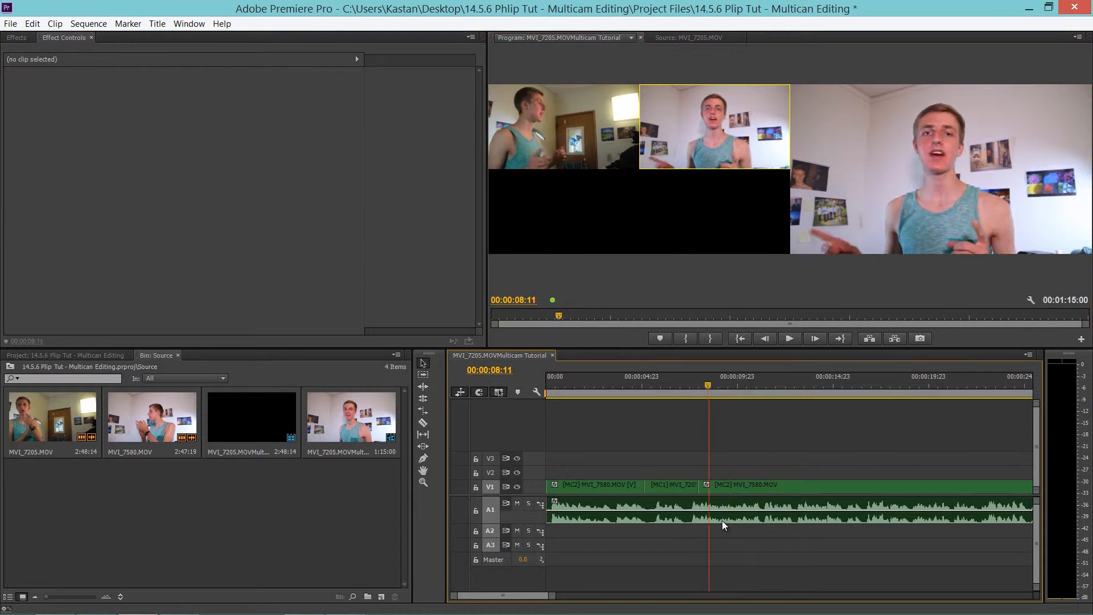
key(space)
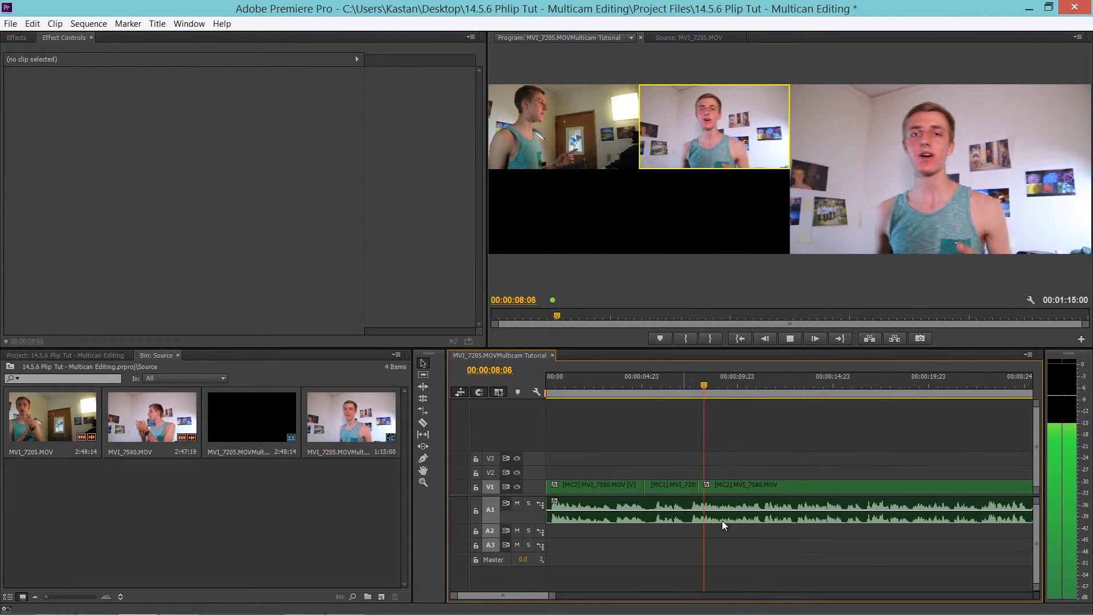
key(space)
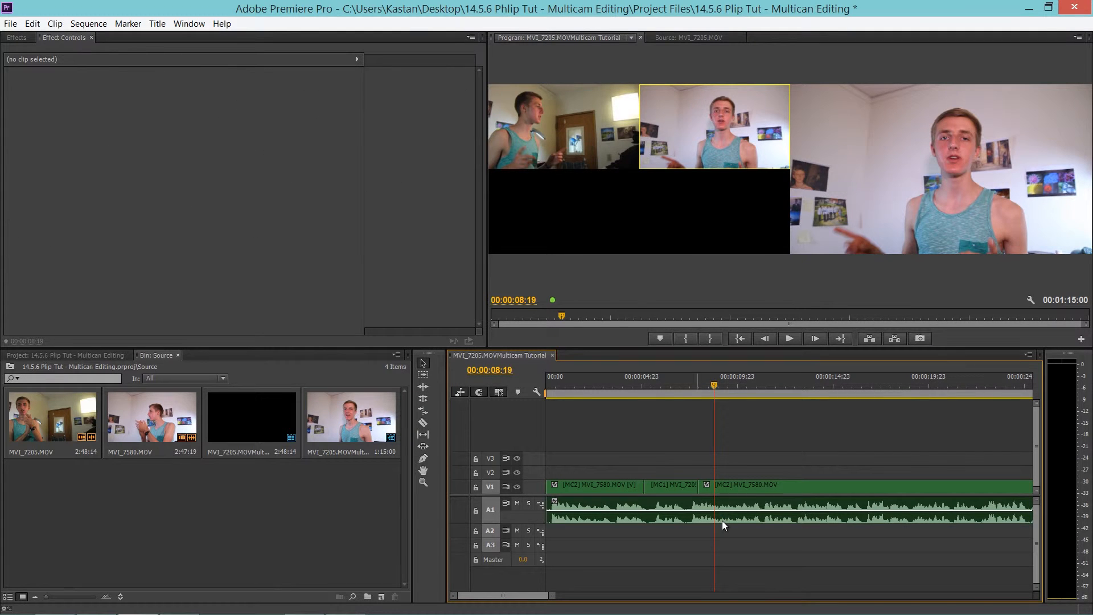
- Step the playhead back to 00:00:06:18, within the camera 1 section
key(Left)
key(Left)
key(Left)
key(Left)
key(Left)
key(Left)
key(Left)
key(Left)
key(Left)
key(Left)
key(Left)
key(Left)
key(Left)
key(Left)
key(Left)
key(Left)
key(Left)
key(Left)
key(Left)
key(Left)
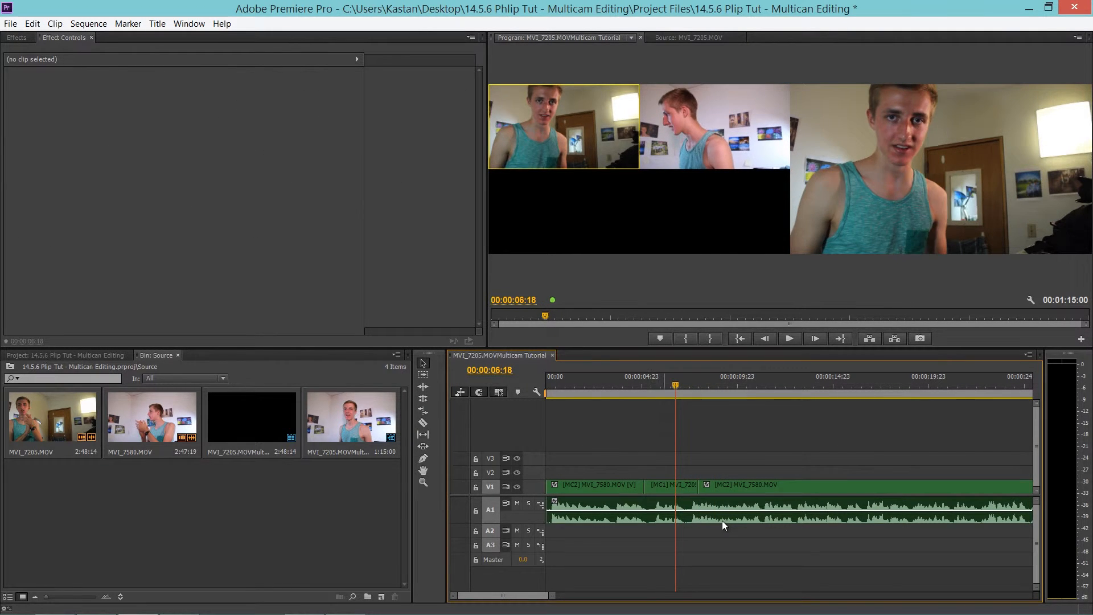
- Step the playhead back to 00:00:05:08 to examine the footage just after the cut to camera 1
key(Left)
key(Left)
key(Left)
key(Left)
key(Left)
key(Left)
key(Left)
key(Left)
key(Left)
key(Left)
key(Left)
key(Left)
key(Left)
key(Left)
key(Left)
key(Left)
key(Left)
key(Left)
key(Left)
key(Left)
key(Left)
key(Left)
key(Left)
key(Left)
key(Left)
key(Left)
key(Left)
key(Left)
key(Left)
key(Left)
key(Left)
key(Left)
key(Left)
key(Left)
key(Left)
key(Left)
key(Left)
key(Left)
key(Left)
key(Left)
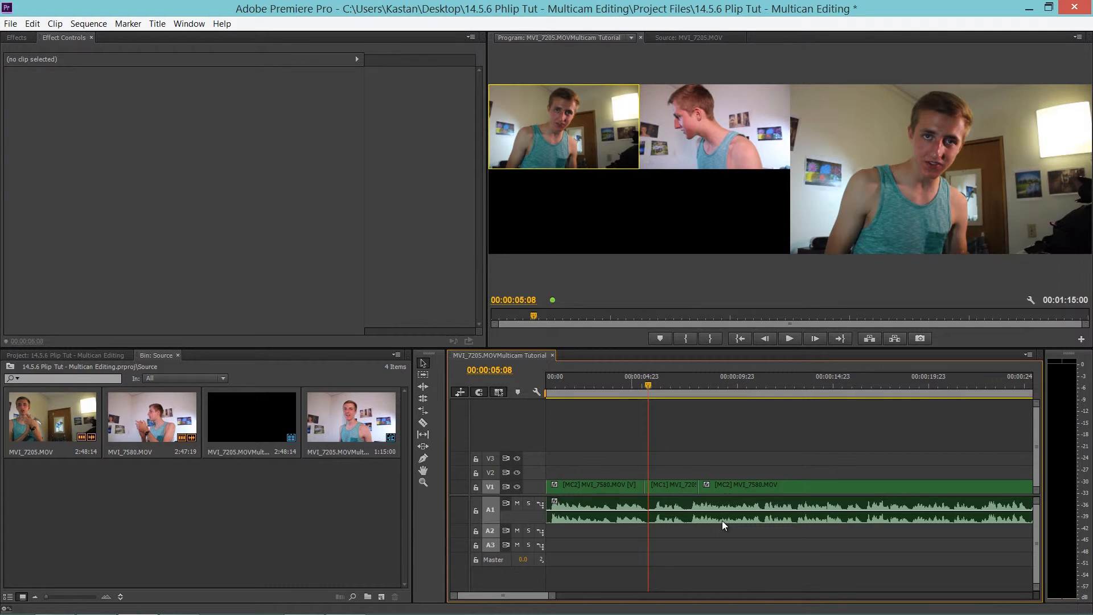
- Step forward through the camera 1 section and back and forth around 00:00:09:04 to examine the cut to camera 2
key(shift+Right)
key(shift+Right)
key(shift+Right)
key(shift+Right)
key(shift+Right)
key(shift+Right)
key(shift+Right)
key(shift+Right)
key(shift+Right)
key(shift+Right)
key(shift+Right)
key(shift+Right)
key(shift+Right)
key(shift+Right)
key(shift+Right)
key(shift+Right)
key(shift+Right)
key(shift+Right)
key(shift+Right)
key(shift+Right)
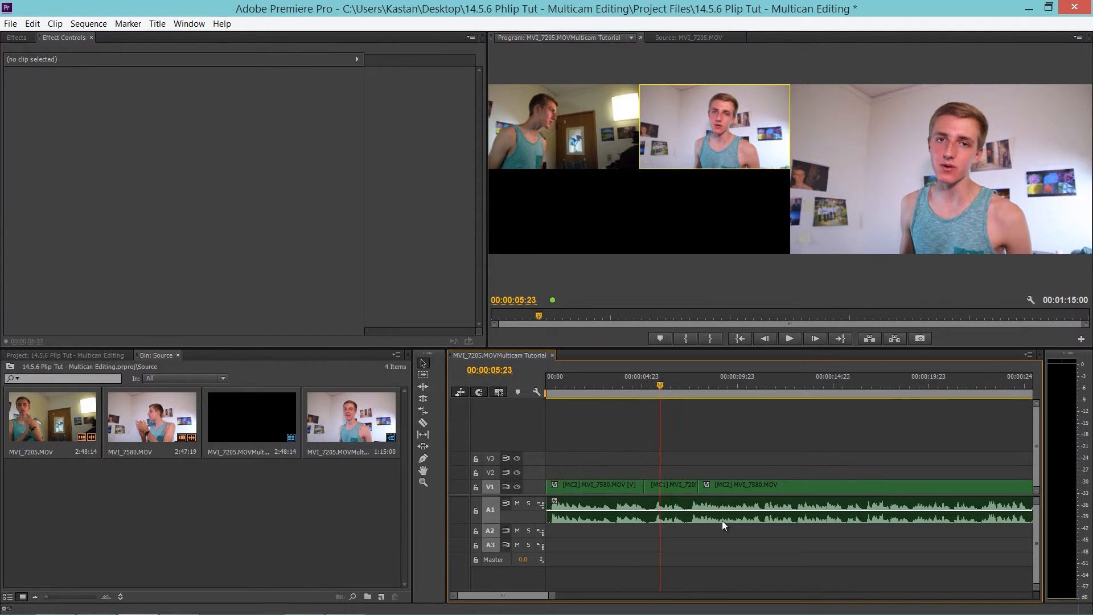
key(Right)
key(Right)
key(Right)
key(Right)
key(Right)
key(Right)
key(Right)
key(Right)
key(Right)
key(Right)
key(Right)
key(Right)
key(Right)
key(Right)
key(Right)
key(Right)
key(Right)
key(Right)
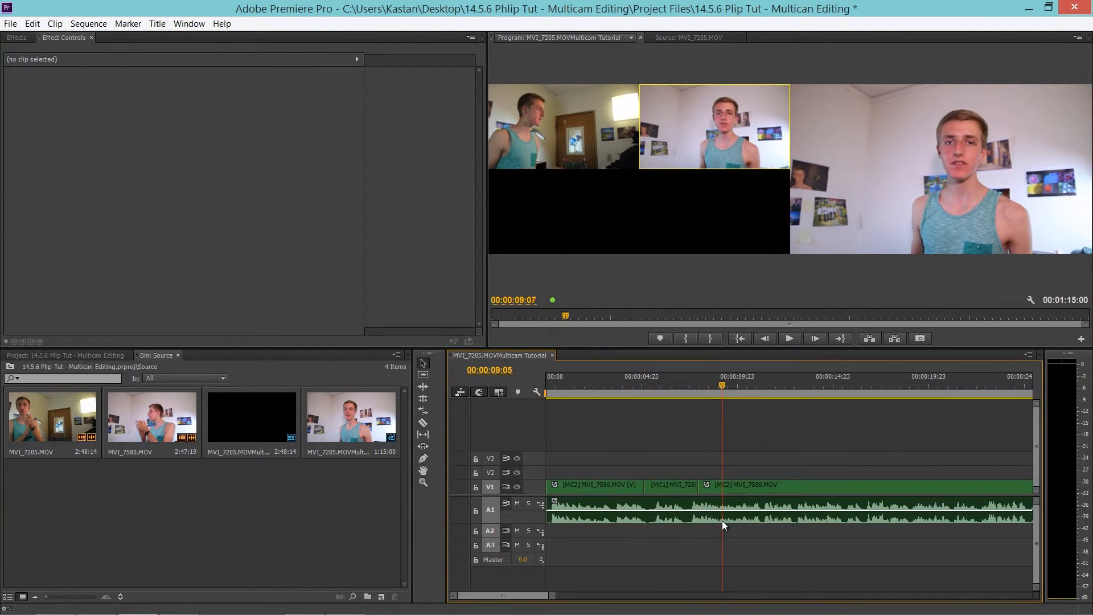
key(Left)
key(Left)
key(Left)
key(Left)
key(Left)
key(Left)
key(Left)
key(Left)
key(Left)
key(Left)
key(Left)
key(Left)
key(Left)
key(Left)
key(Left)
key(Left)
key(Left)
key(Left)
key(Left)
key(Left)
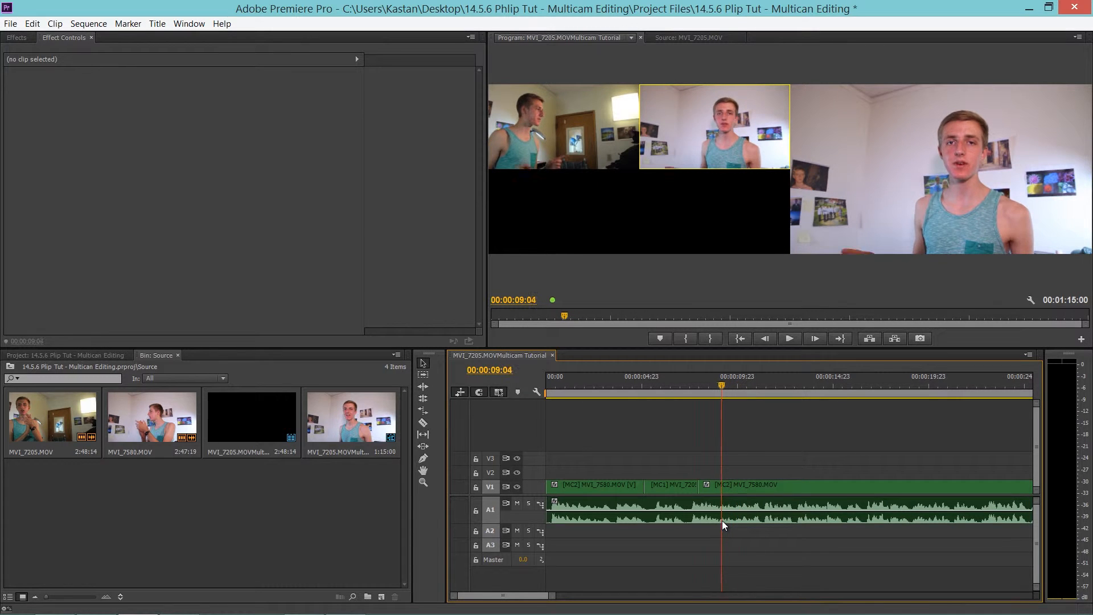
- Jump to the cut at the start of the camera 1 section and step back to 00:00:04:16 in the first clip
key(Up)
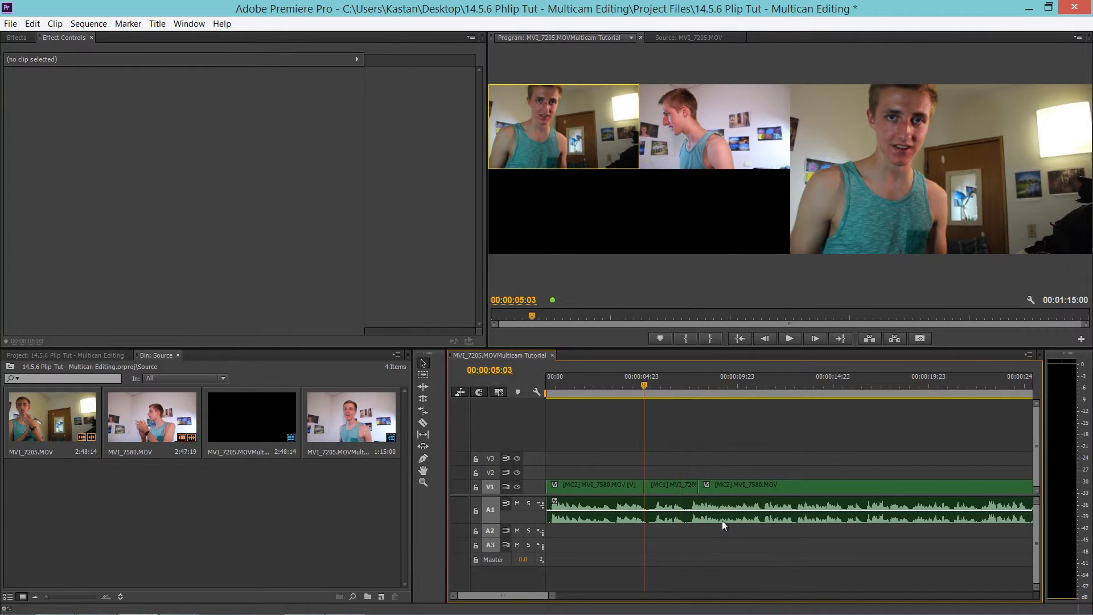
key(Left)
key(Left)
key(Left)
key(Left)
key(Left)
key(Left)
key(Left)
key(Left)
key(Left)
key(Left)
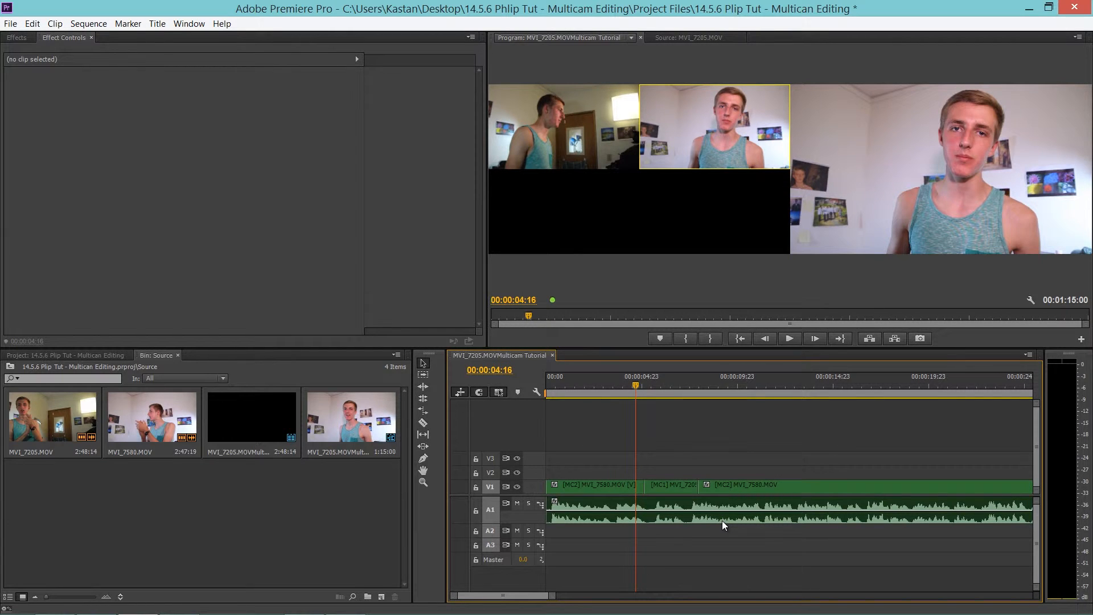
- Switch off camera 1, MVI_7205.MOV, in the Edit Cameras settings of the first multicam clip
click(1032, 300)
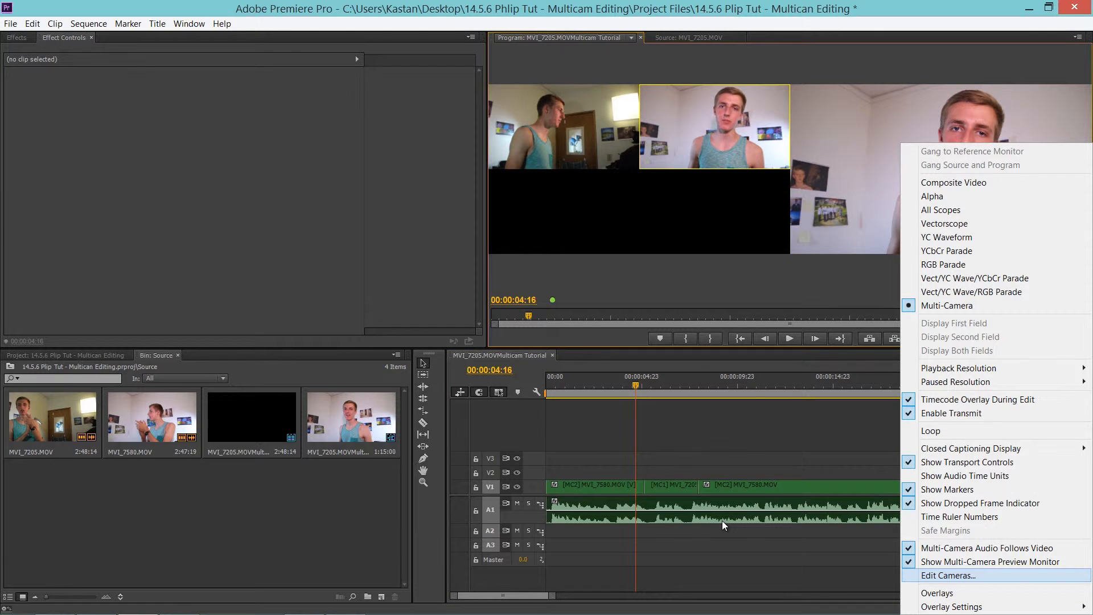
click(948, 575)
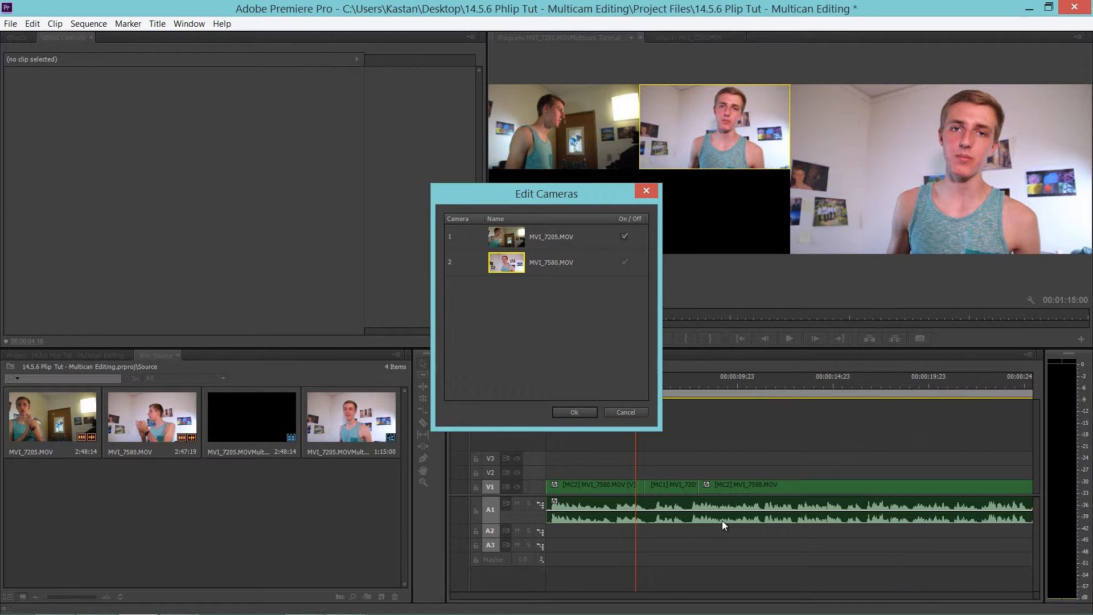
click(624, 237)
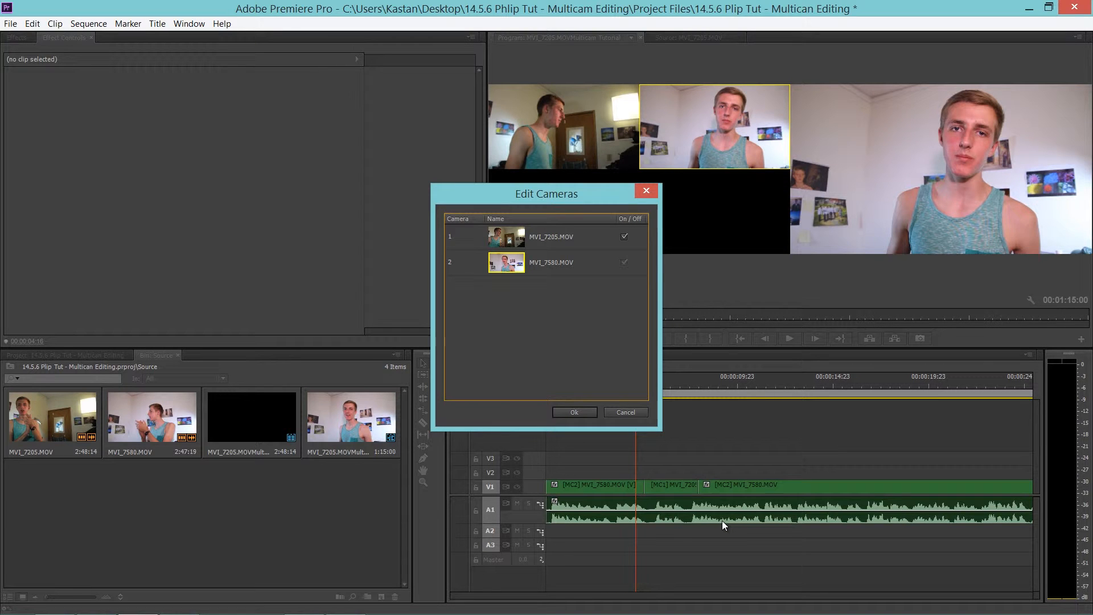
click(575, 412)
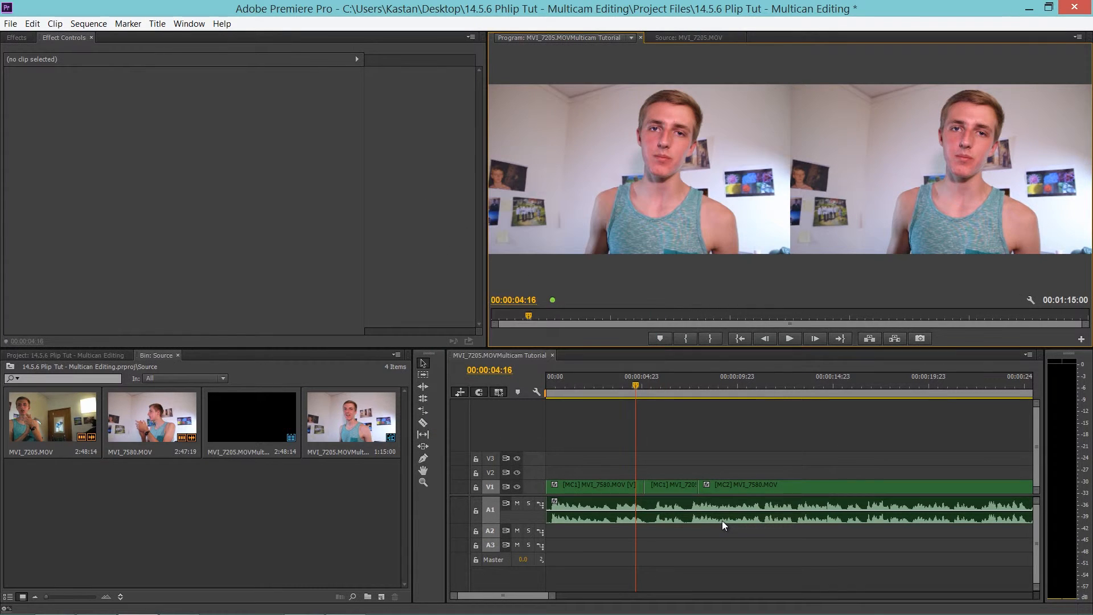
- Switch MVI_7205.MOV back on in the Edit Cameras settings, as camera 2 of the first multicam clip
click(1031, 300)
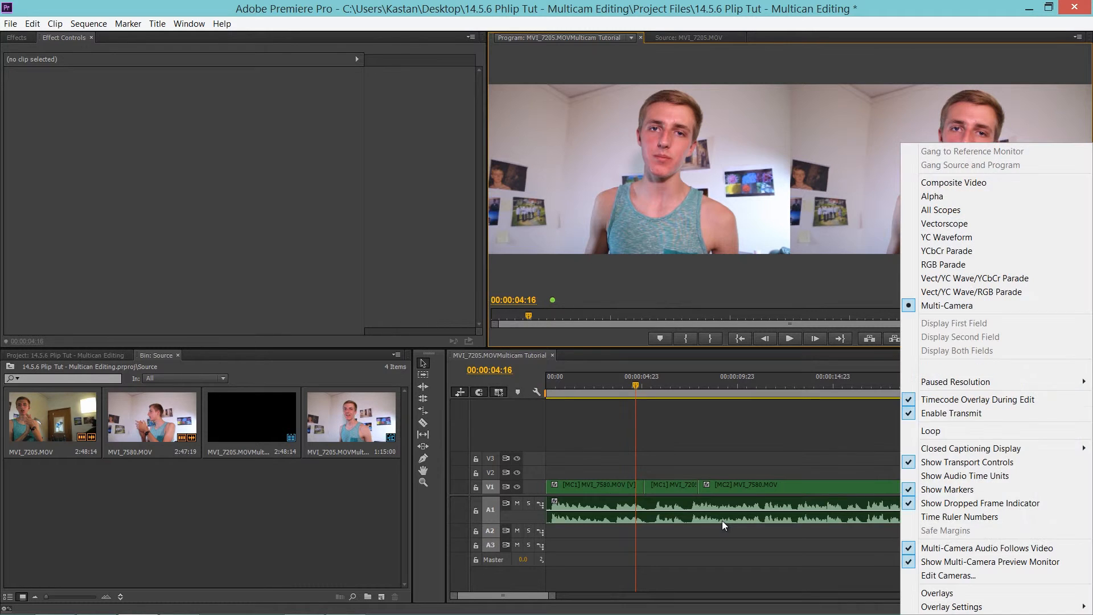
click(968, 576)
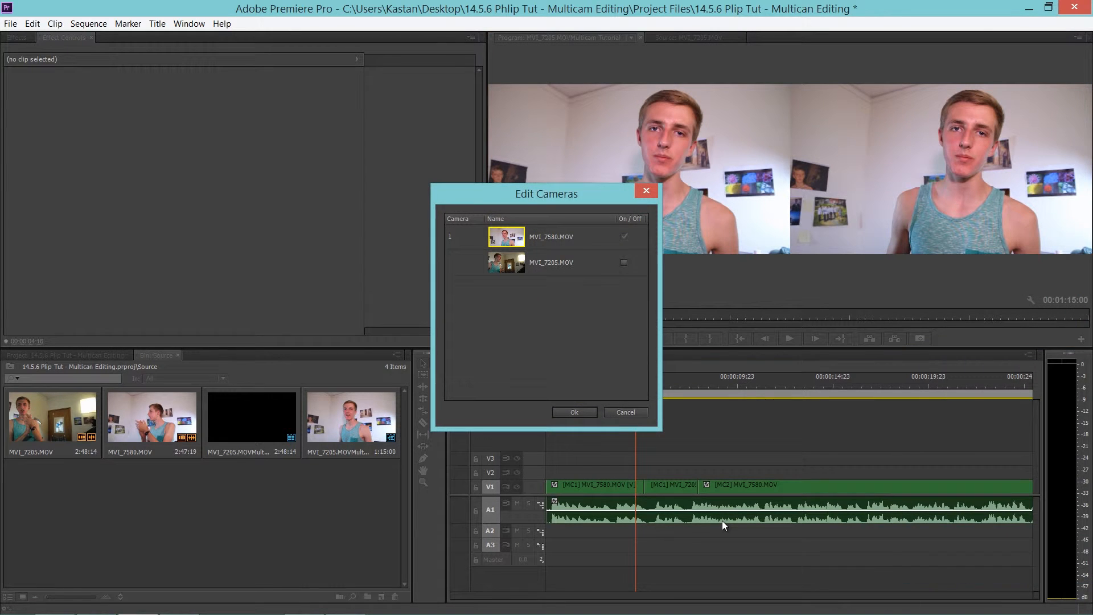
click(624, 262)
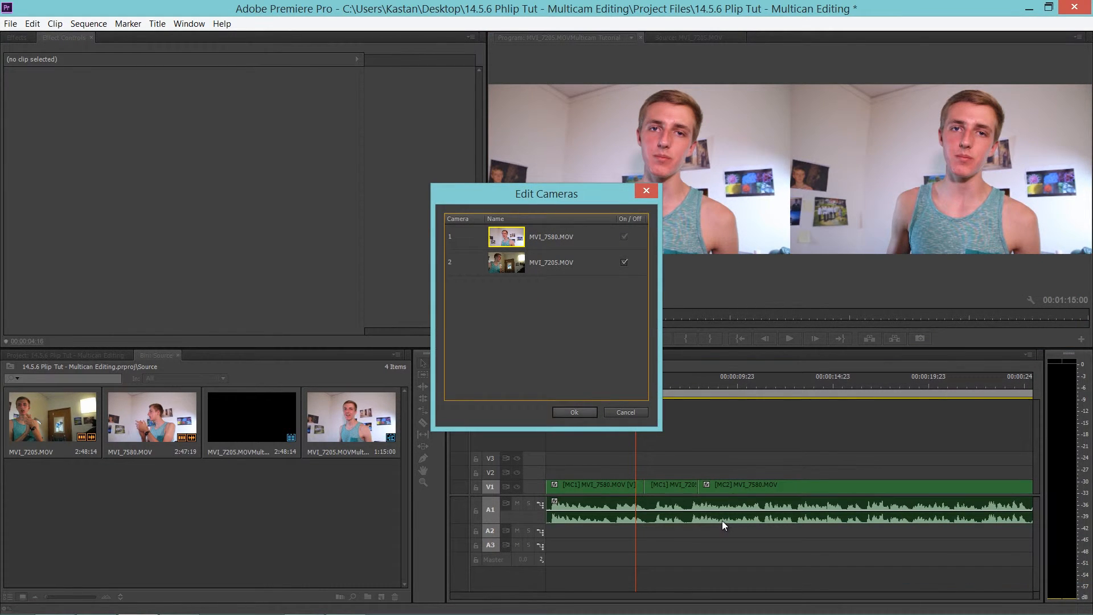
click(575, 412)
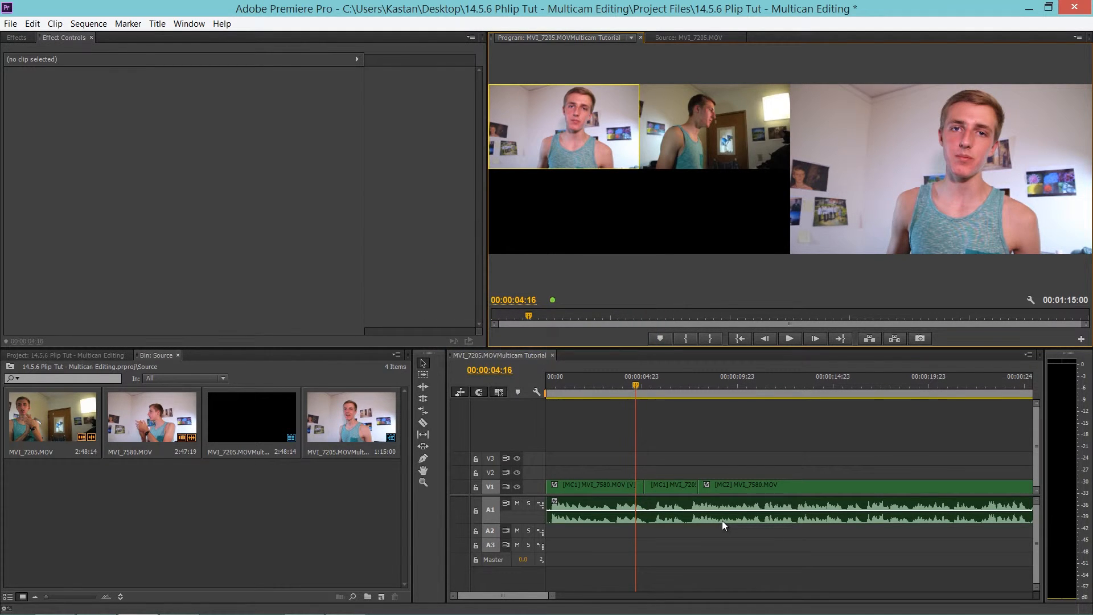
key(grave)
key(grave)
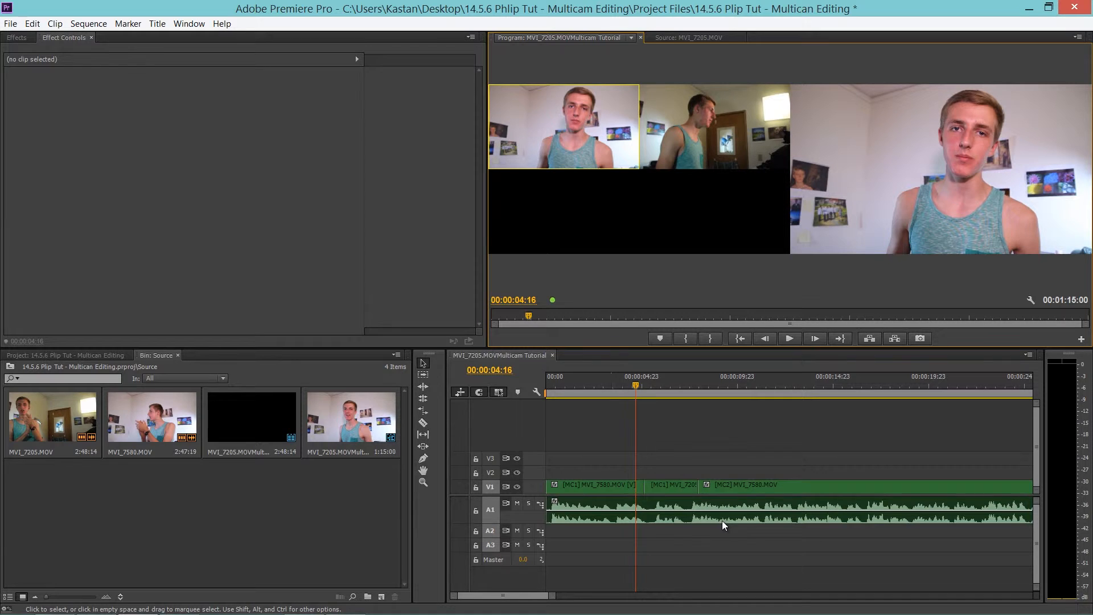
scroll(722, 520, down, 5)
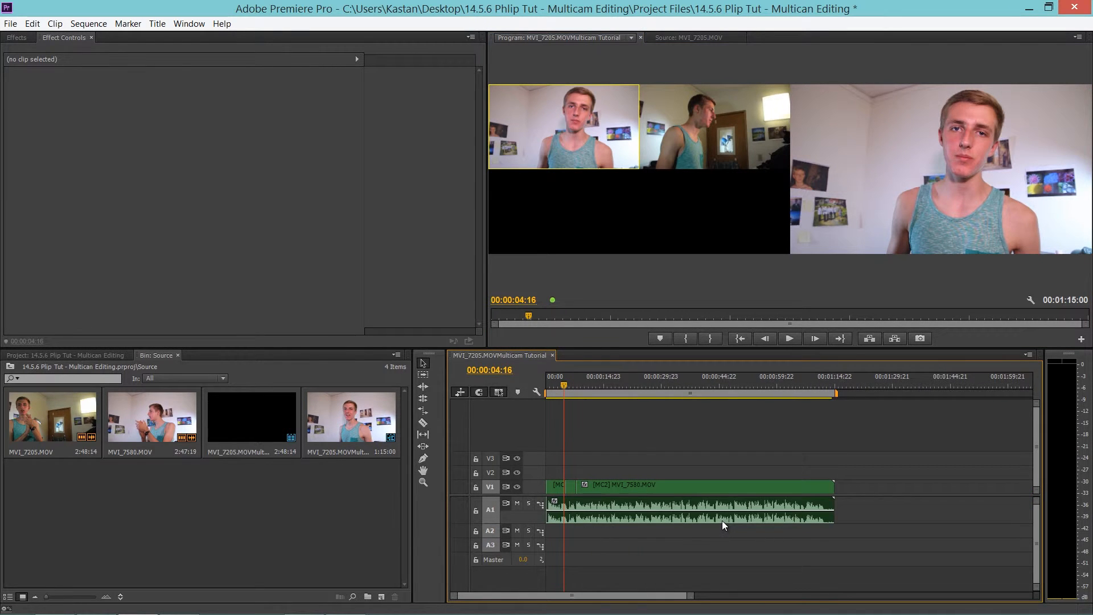
scroll(723, 524, up, 5)
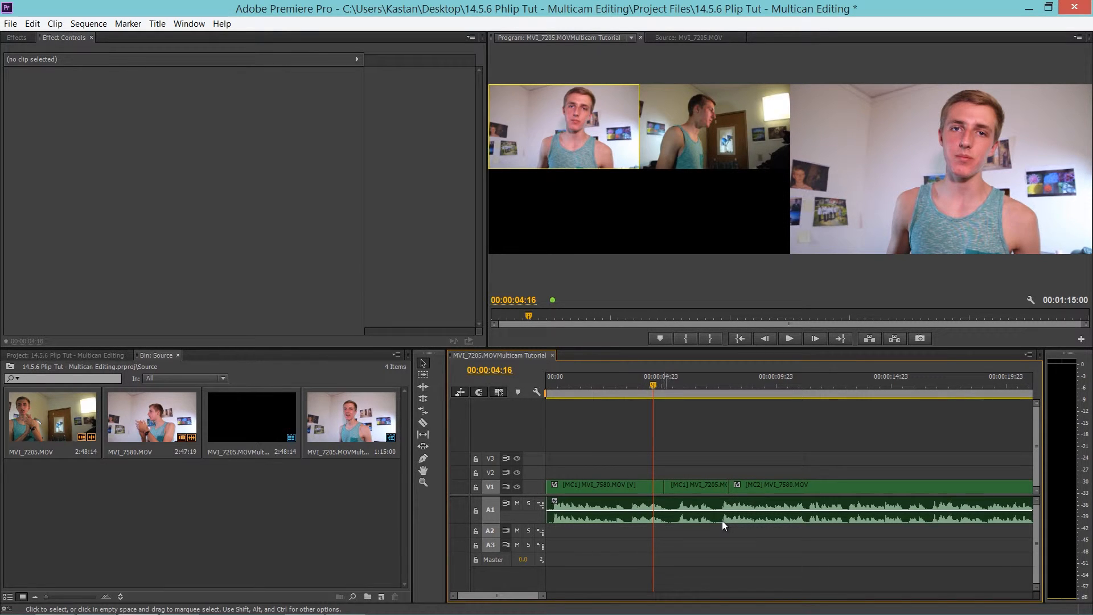
- Return to the start of the sequence and play through the existing cuts up to 00:00:08:15
key(Home)
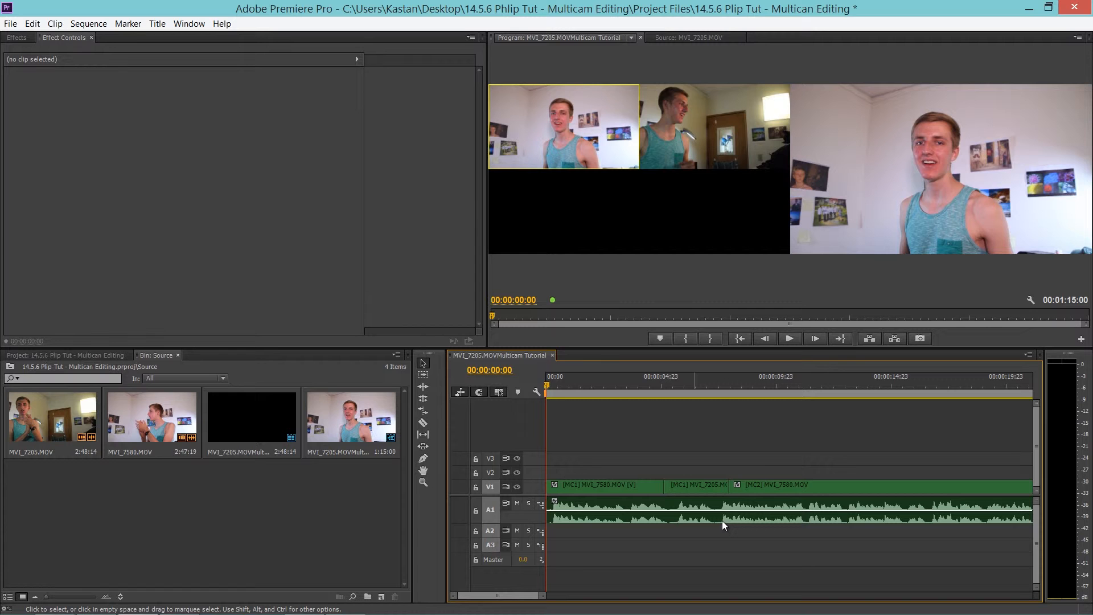
key(space)
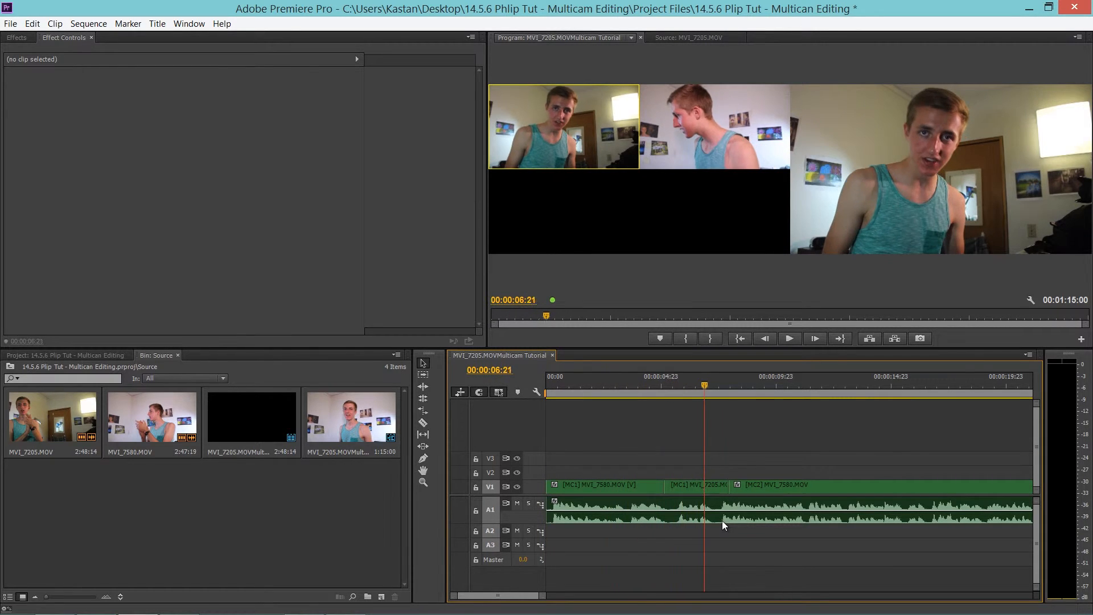
key(2)
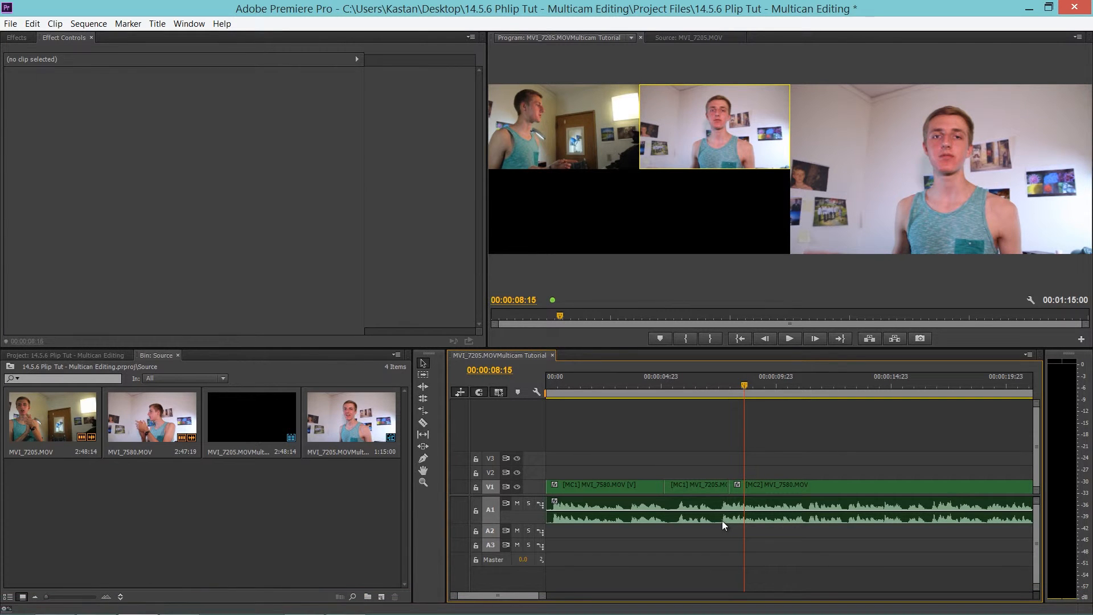
- Mute the computer's audio, start playback from 00:00:08:15 and maximize the Program Monitor for live switching
key(XF86AudioMute)
key(space)
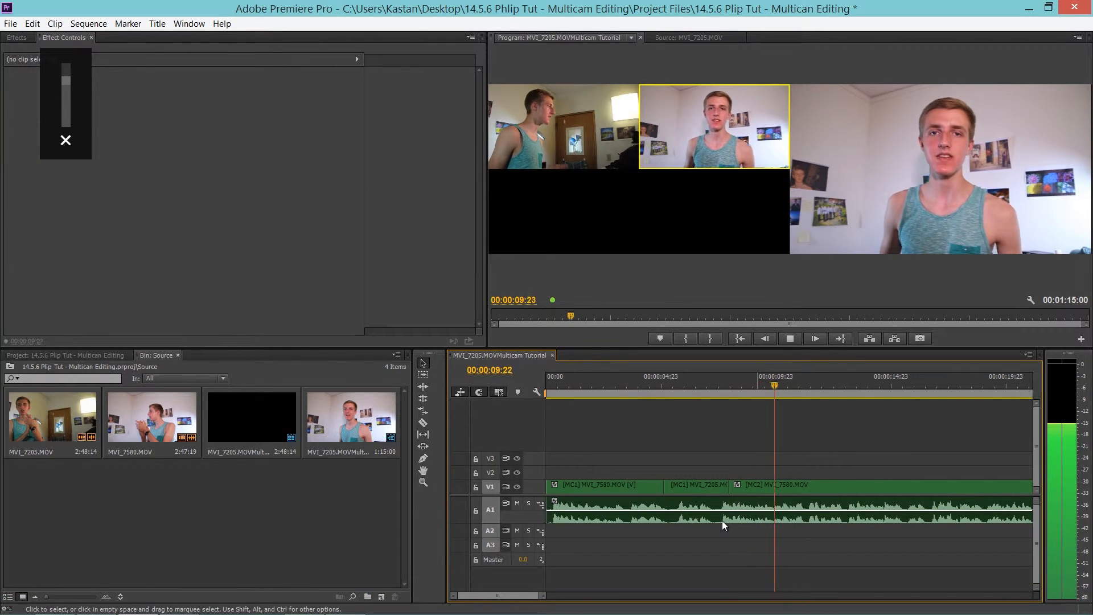
key(grave)
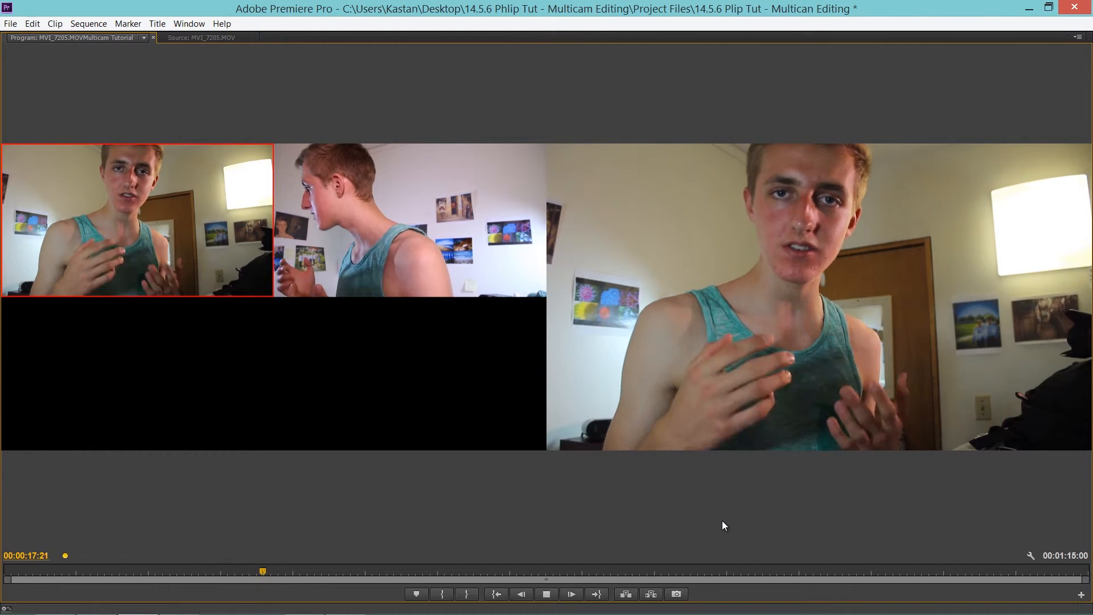
- Record live cuts alternating between cameras 2 and 1 from about 00:00:18 to the sequence end at 00:01:15:00, and restore the normal panel layout
key(2)
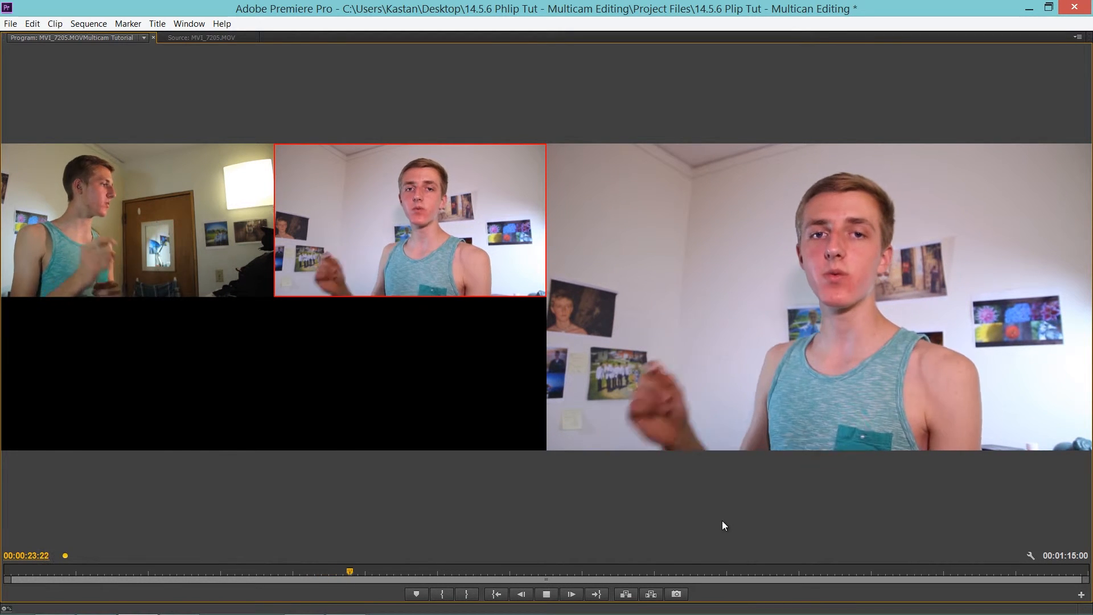
key(1)
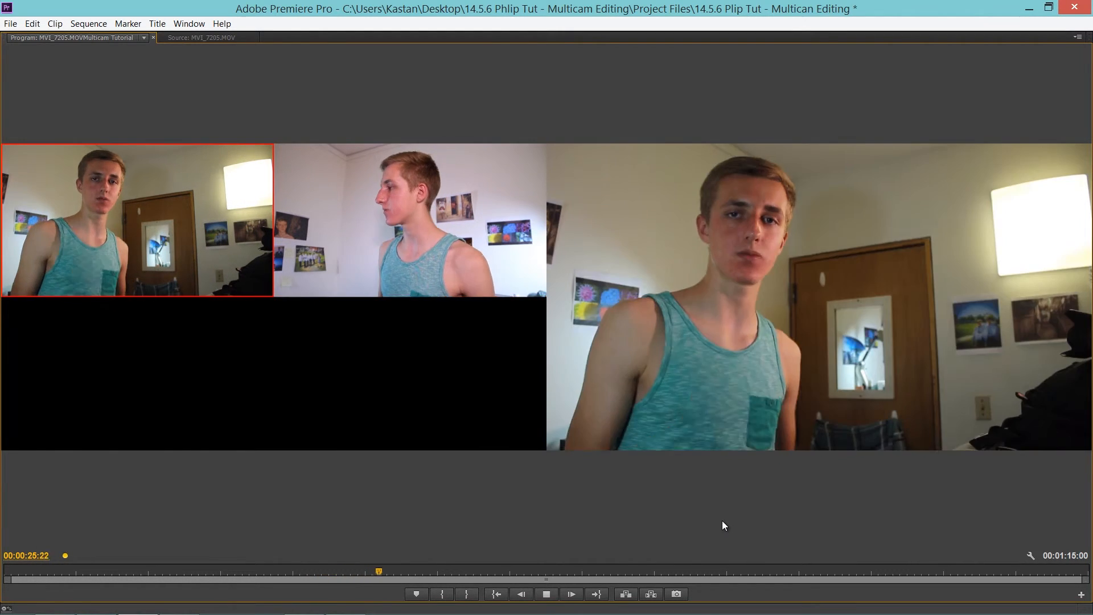
key(2)
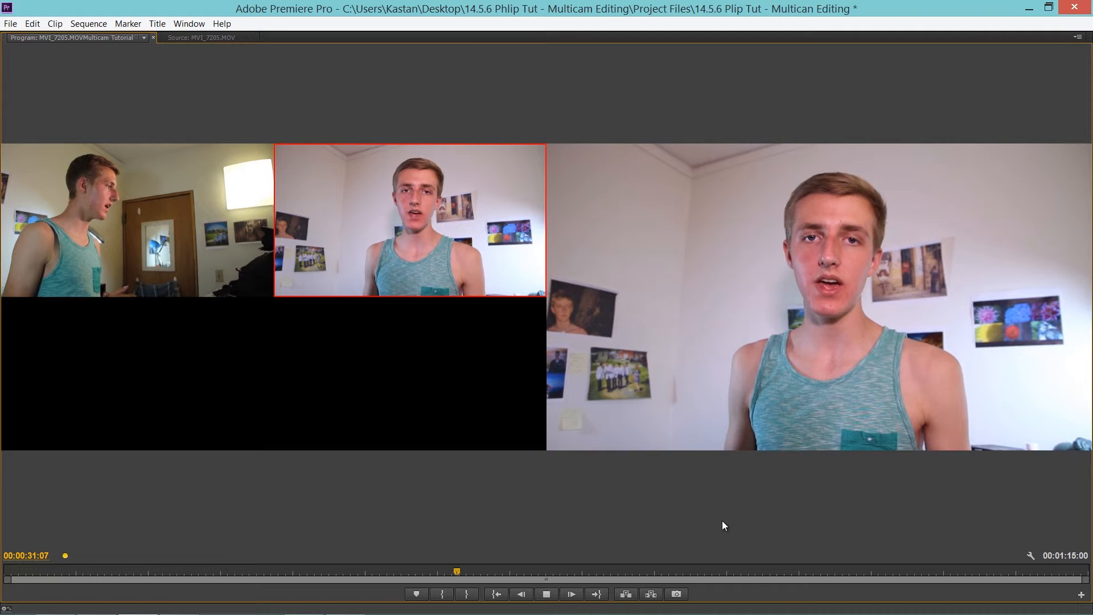
key(1)
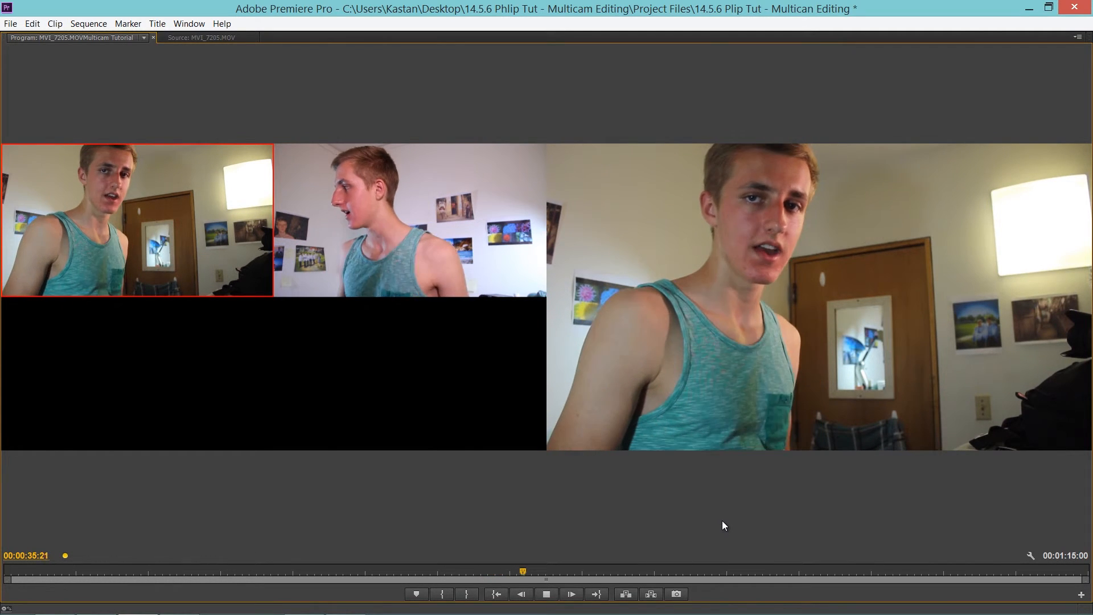
key(2)
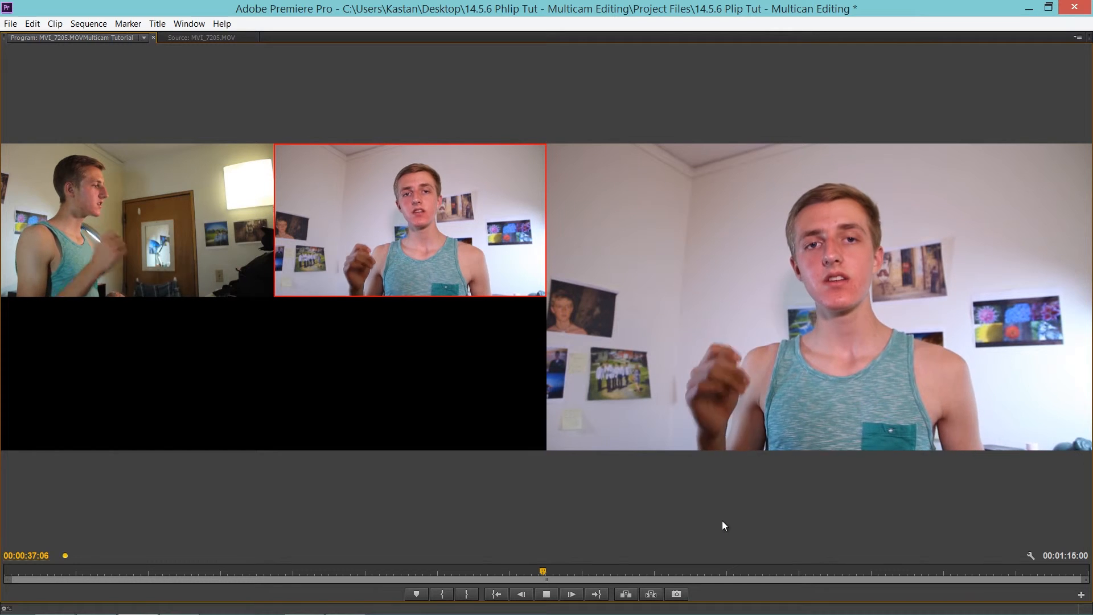
key(1)
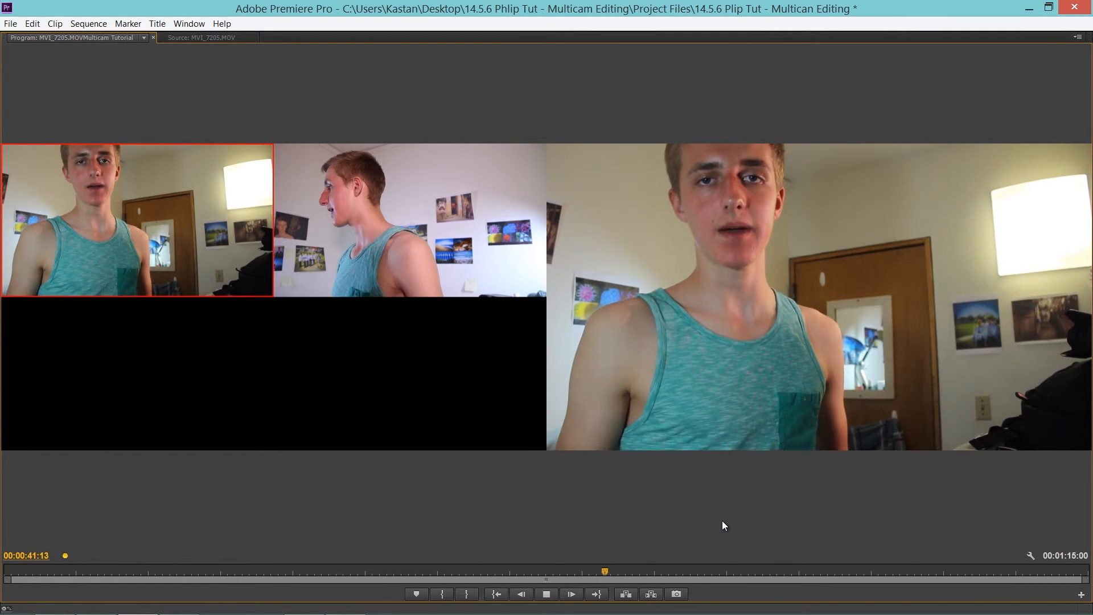
key(2)
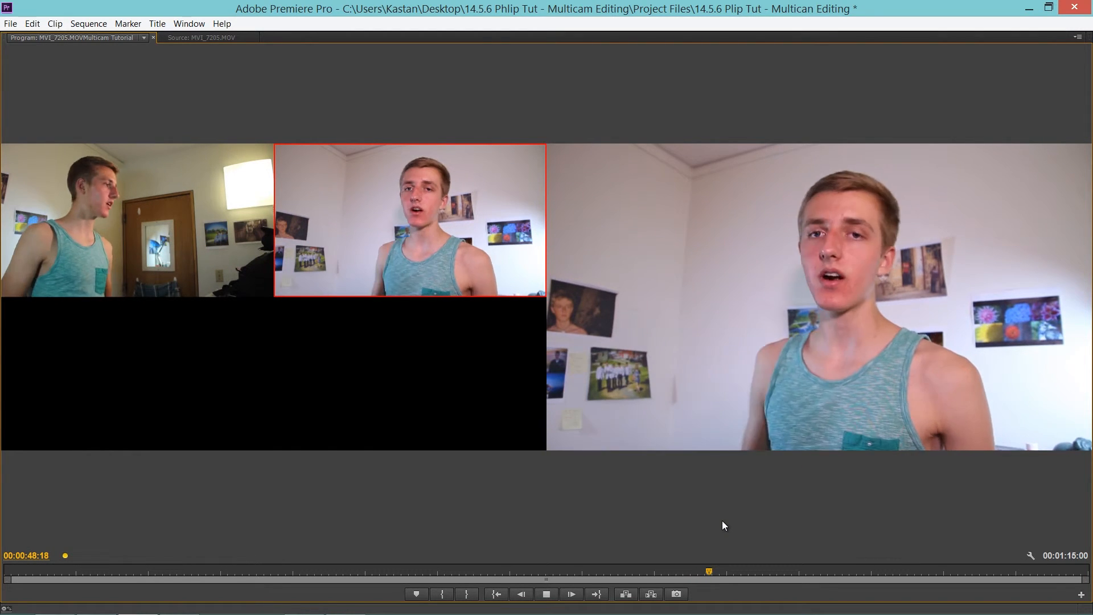
key(1)
key(2)
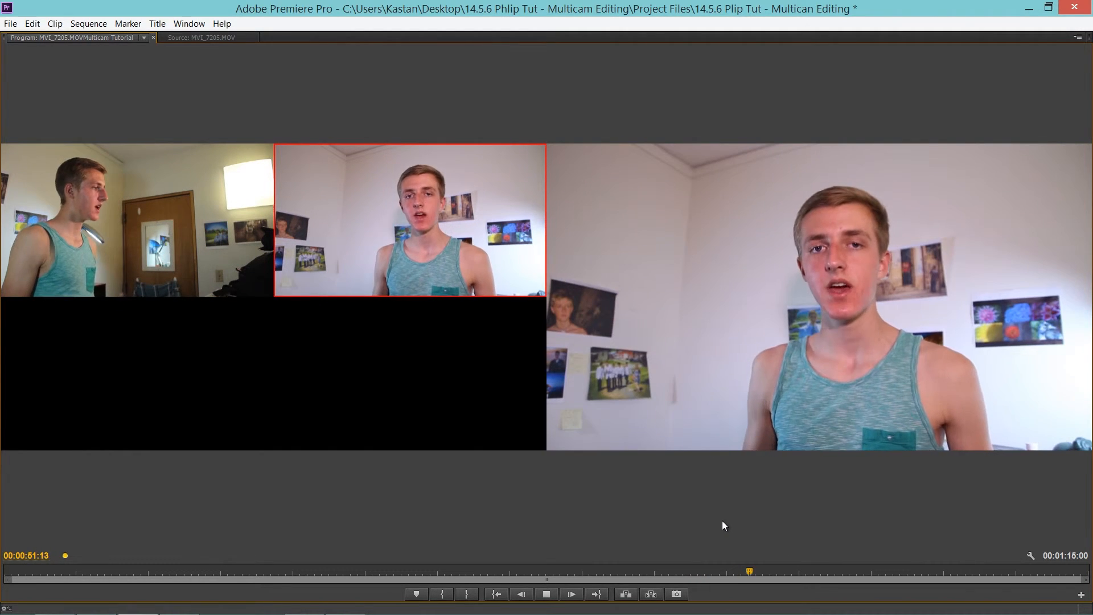
key(1)
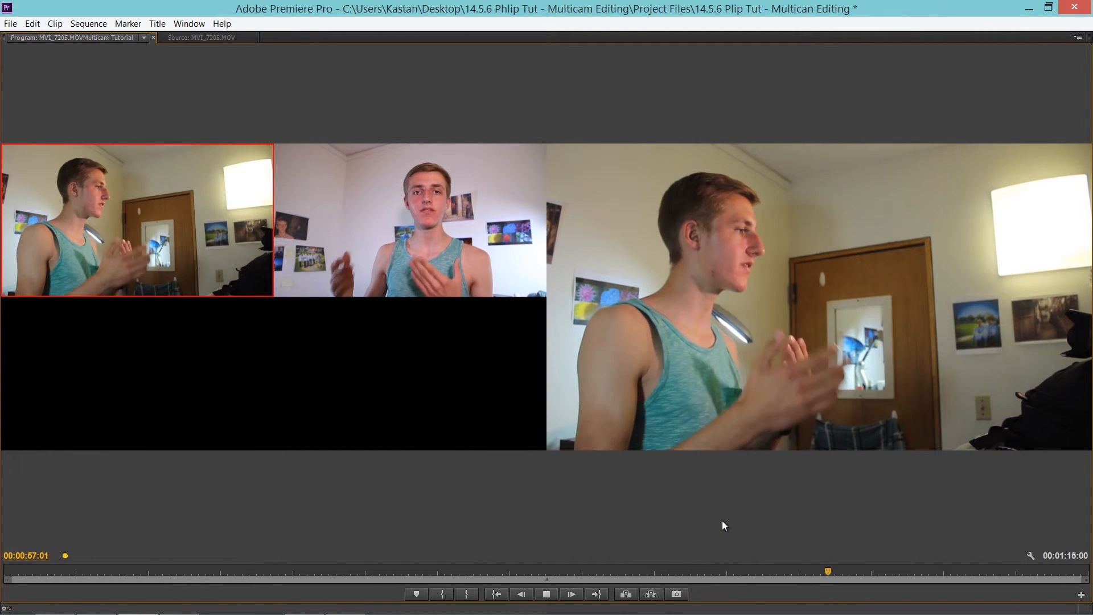
key(2)
key(1)
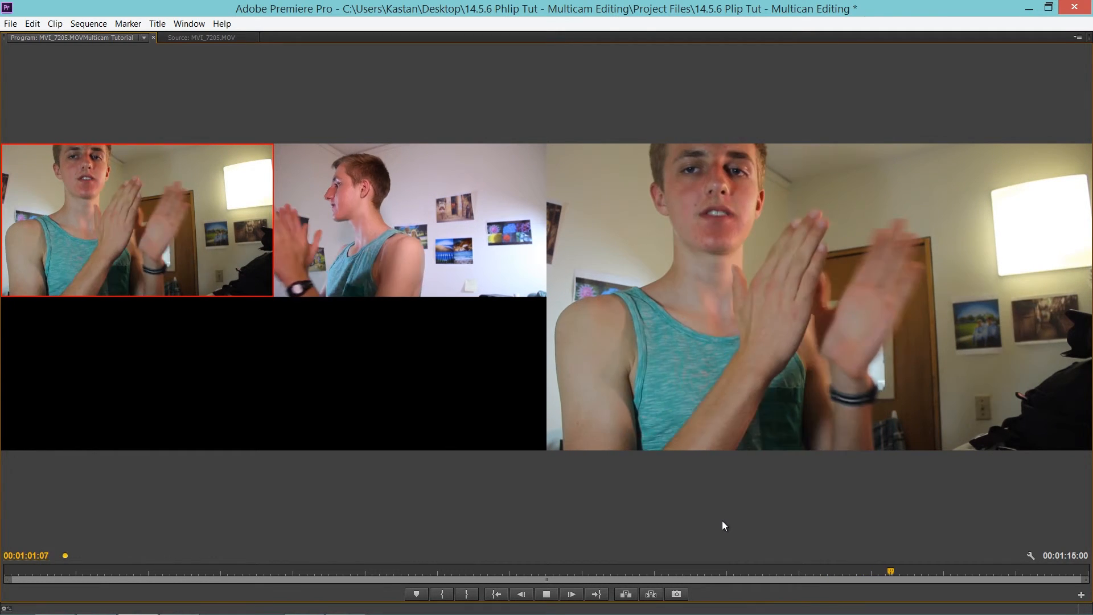
key(2)
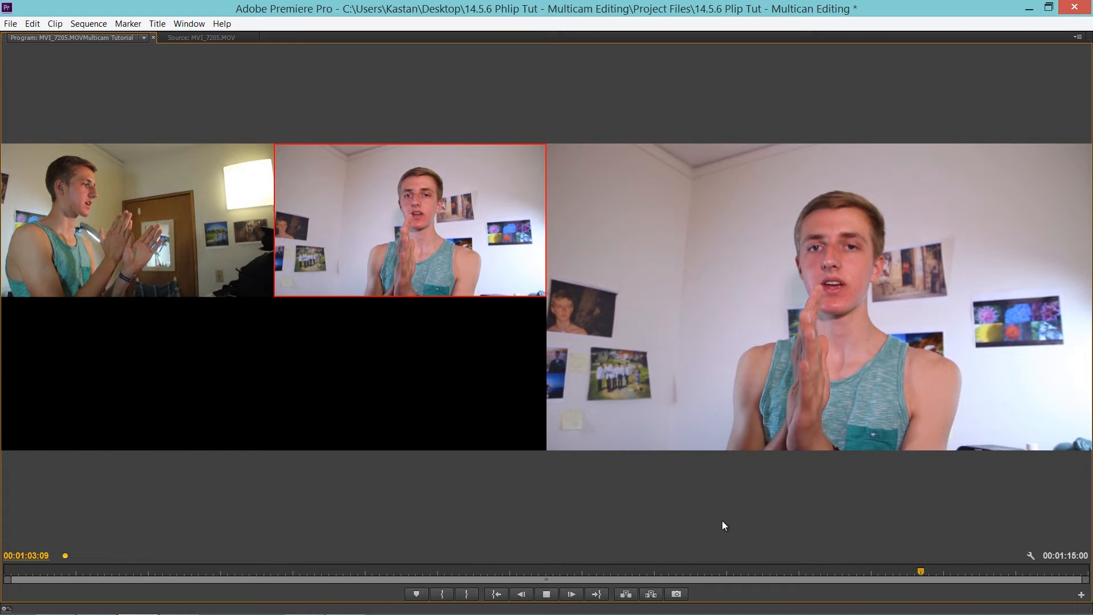
key(1)
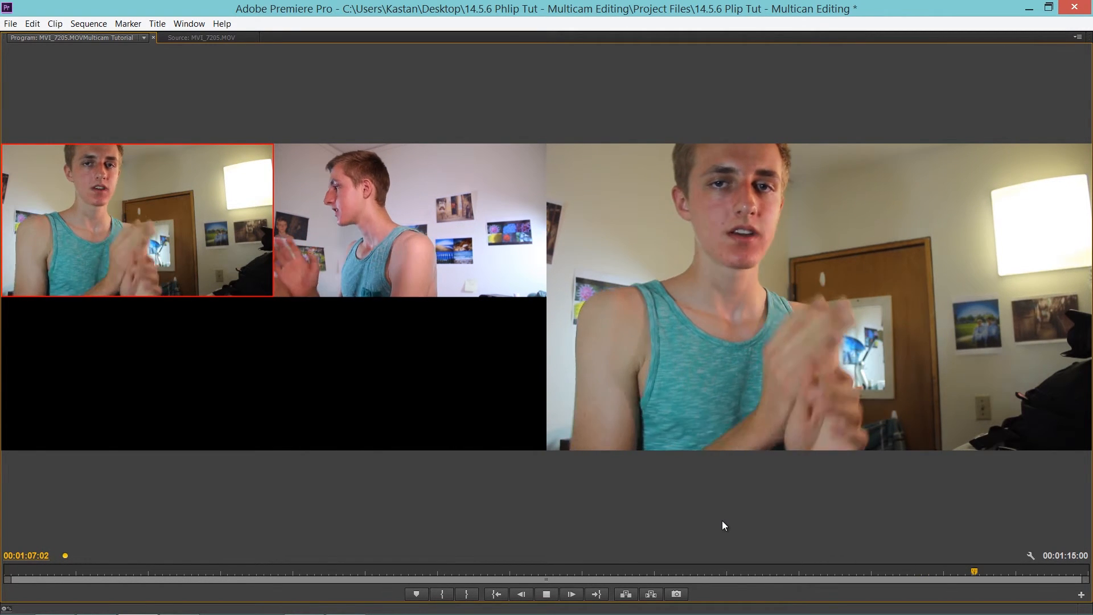
key(2)
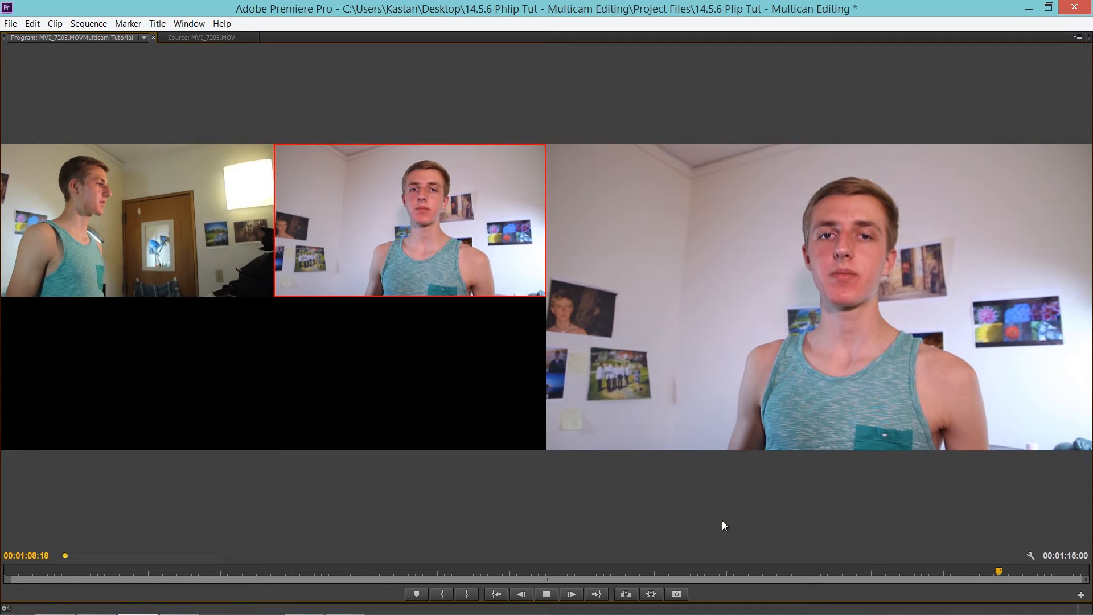
key(1)
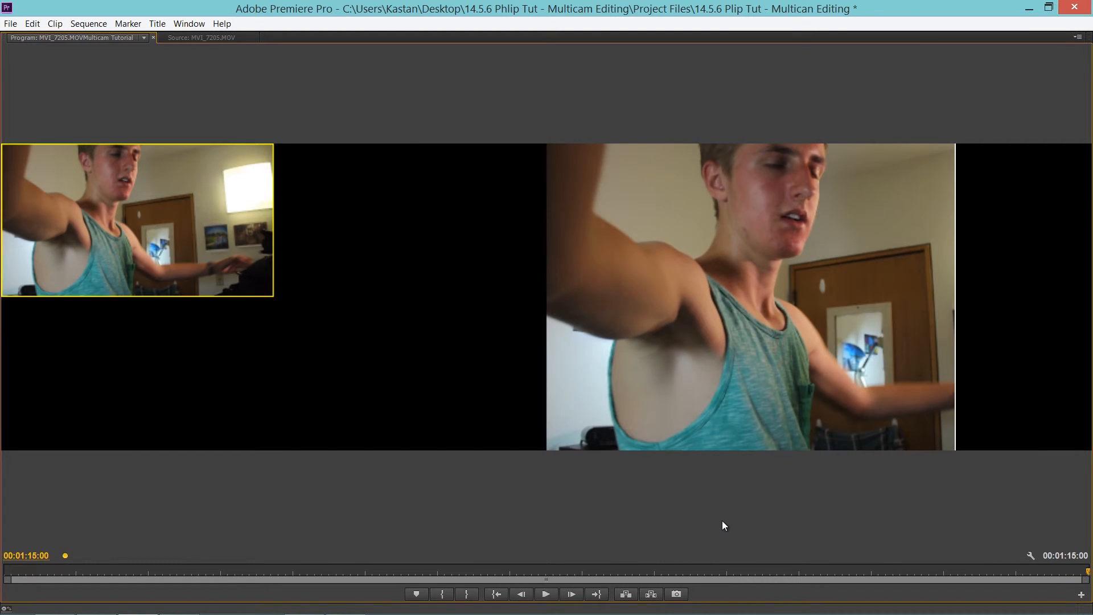
key(grave)
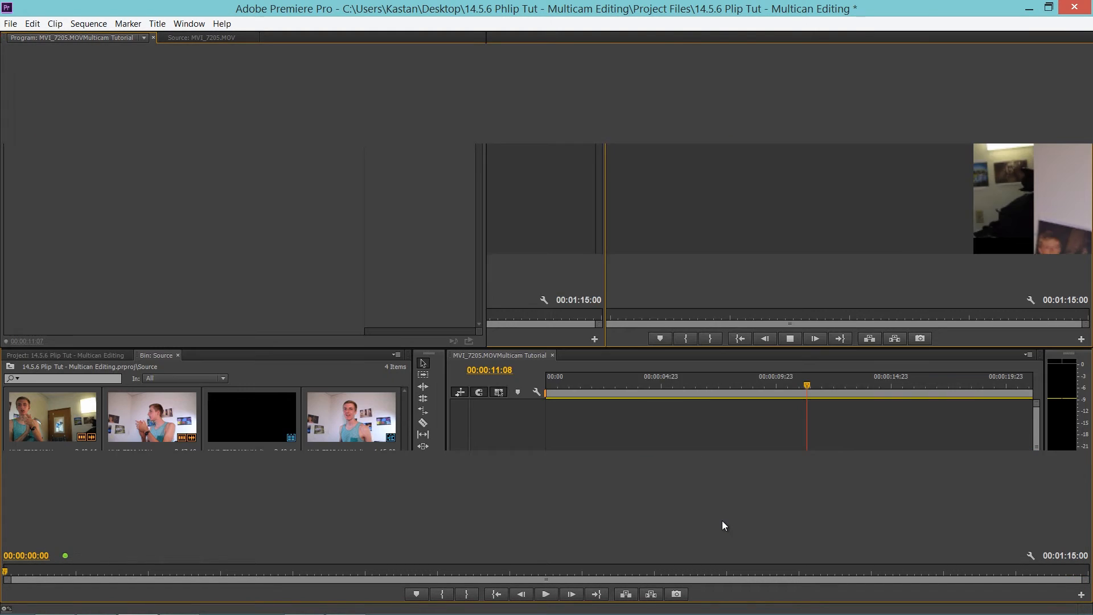
- Look over the recorded camera cuts along the whole timeline and play back the edited sequence
key(ctrl+z)
key(ctrl+z)
key(ctrl+z)
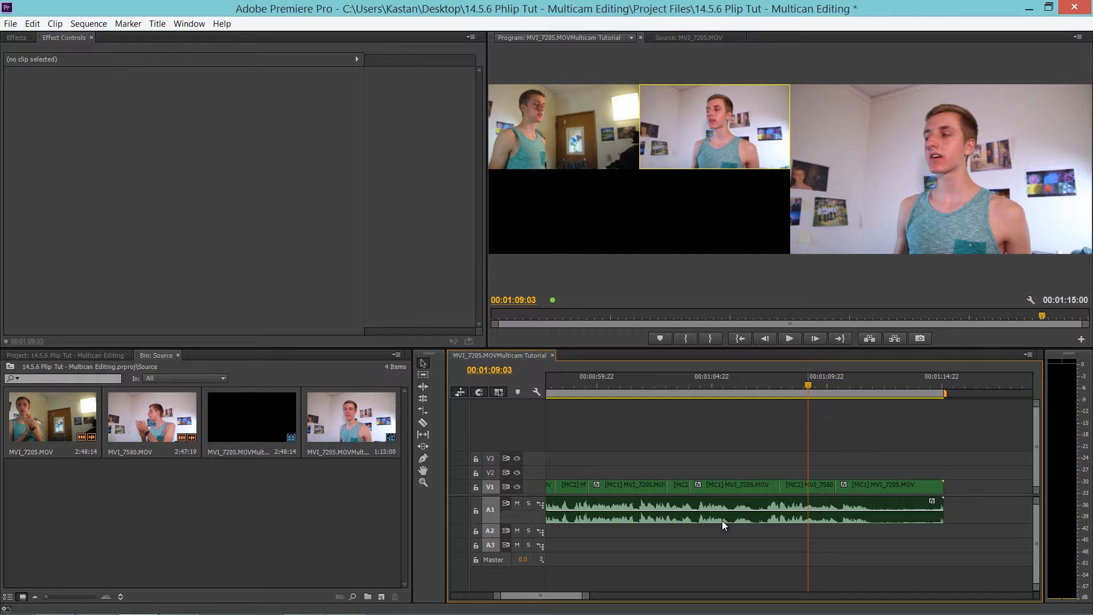
scroll(723, 525, up, 5)
scroll(722, 524, down, 5)
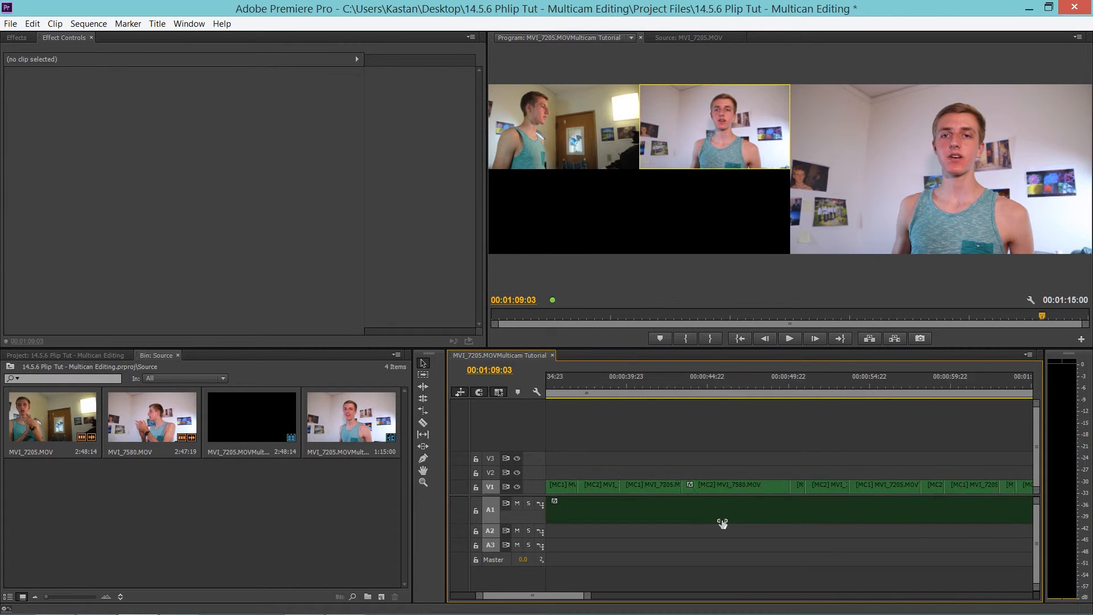
scroll(722, 524, down, 2)
key(ctrl+z)
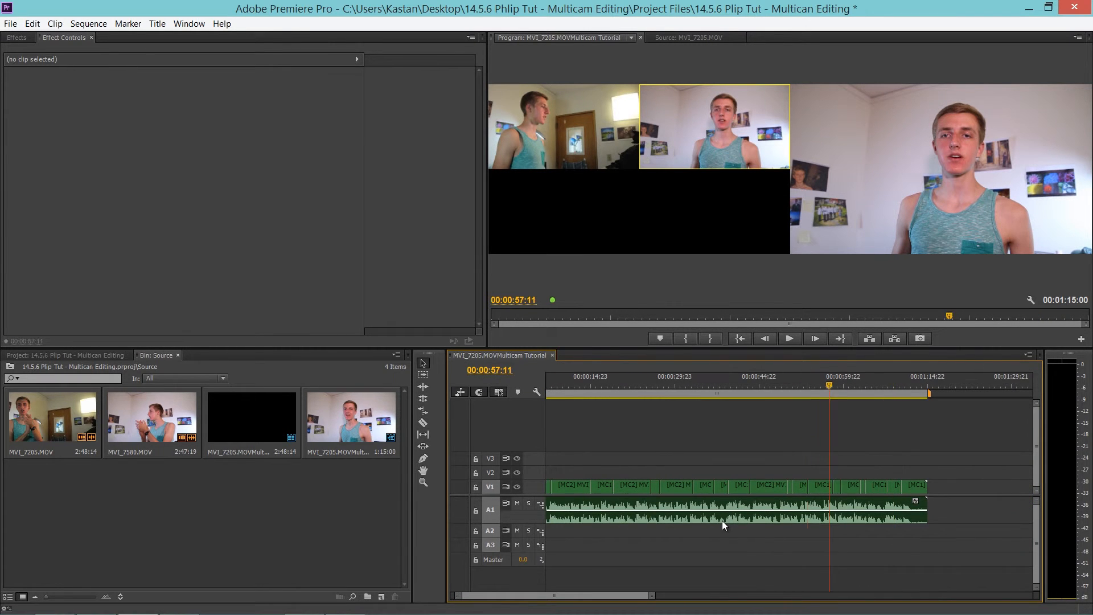
key(ctrl+z)
key(ctrl+z)
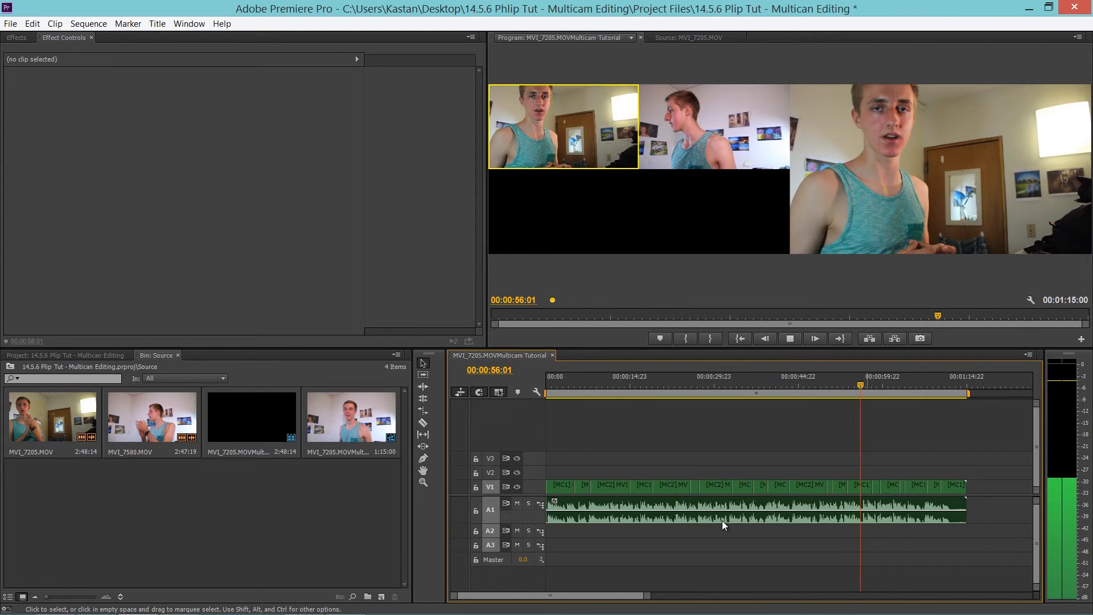
key(space)
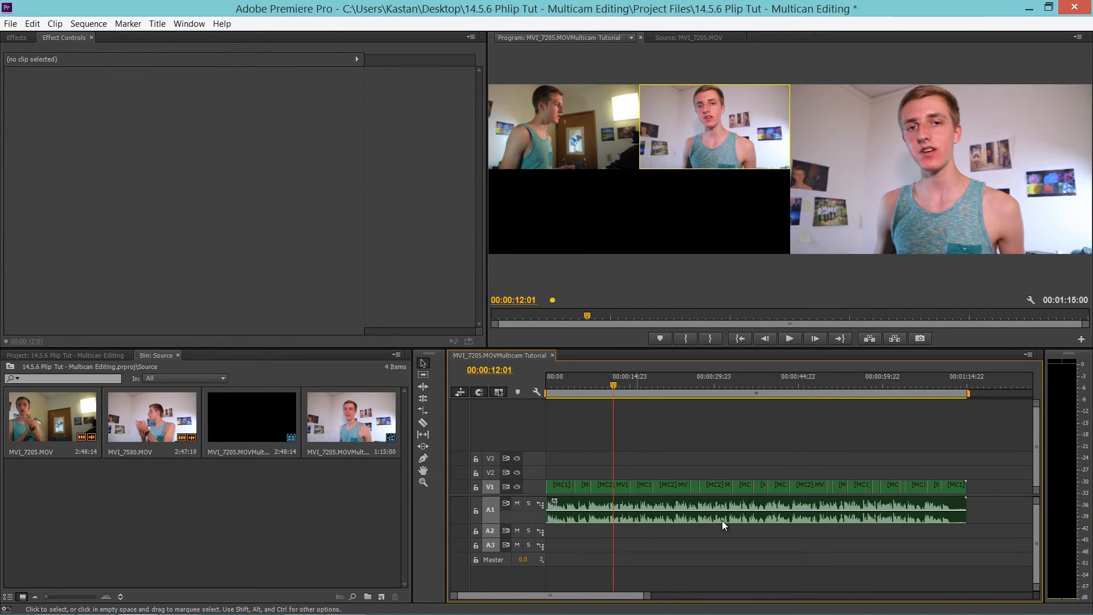
click(723, 522)
right_click(723, 522)
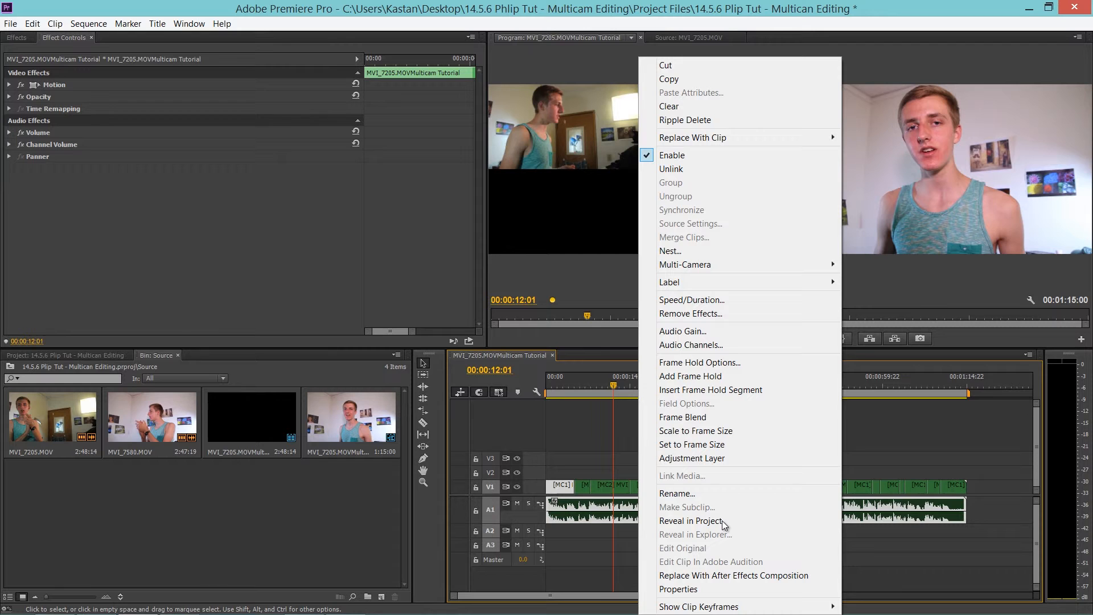
click(724, 522)
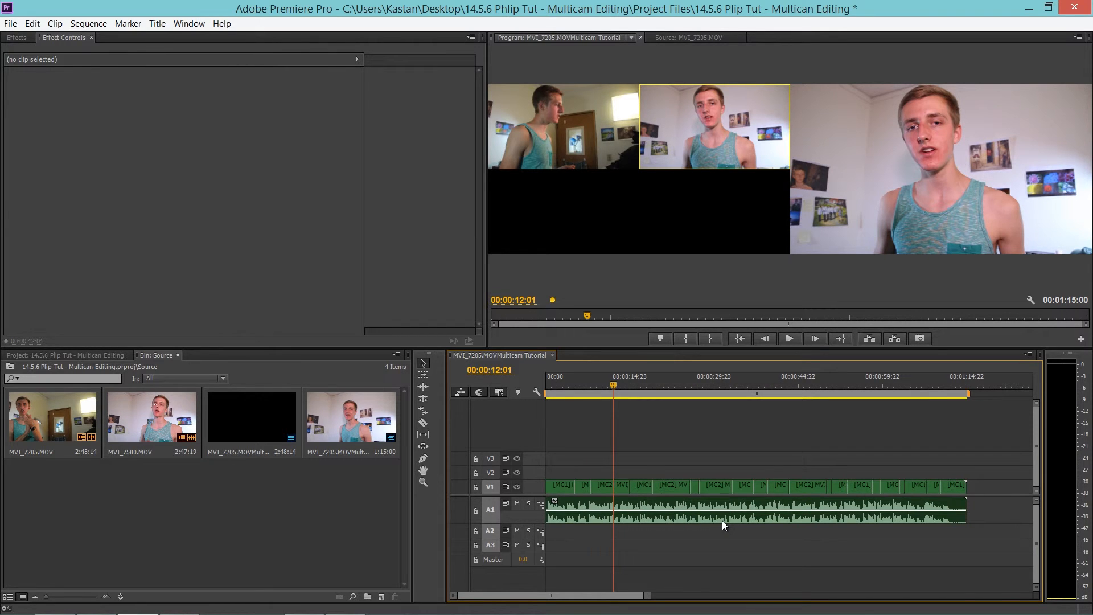
- Place MVI_7580.MOV on tracks V2 and A2 at the sequence start and synchronize it with the first multicam clip by audio, track channel 1
drag(152, 418, 553, 459)
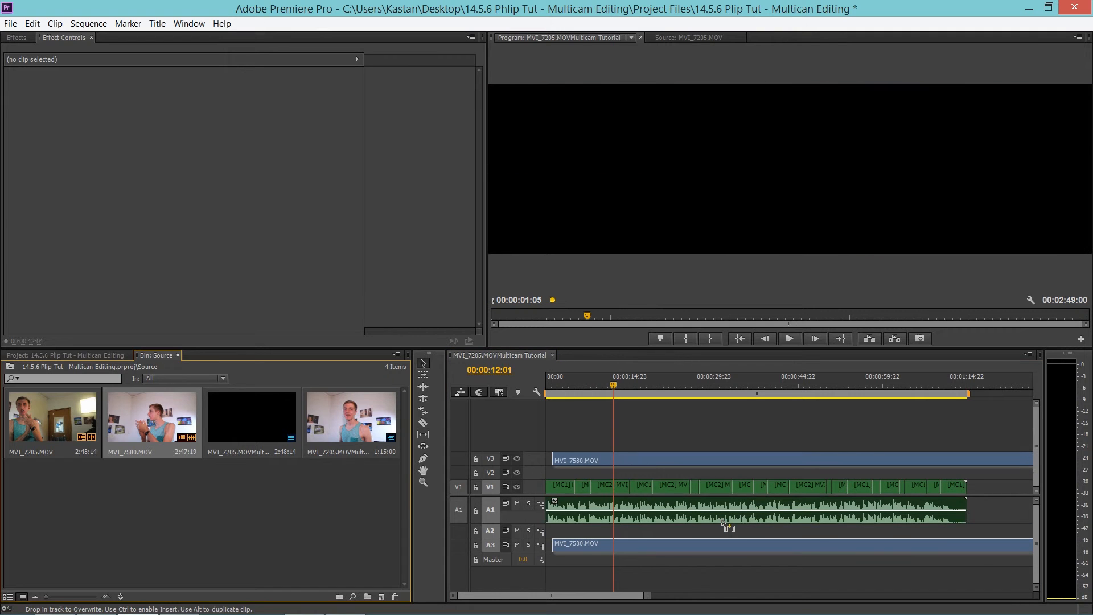
drag(725, 524, 724, 524)
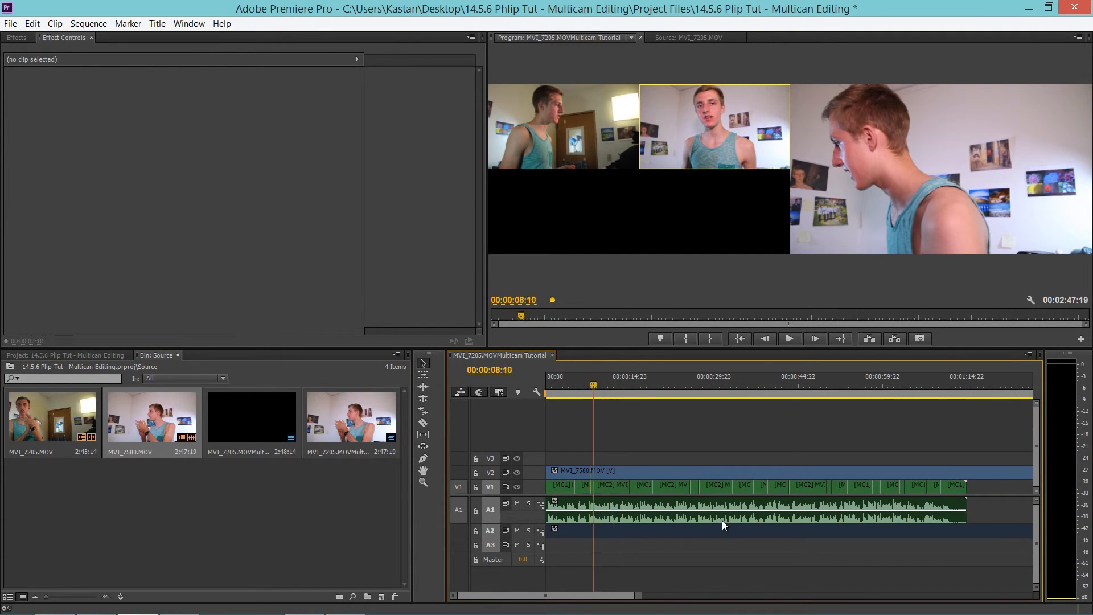
click(724, 524)
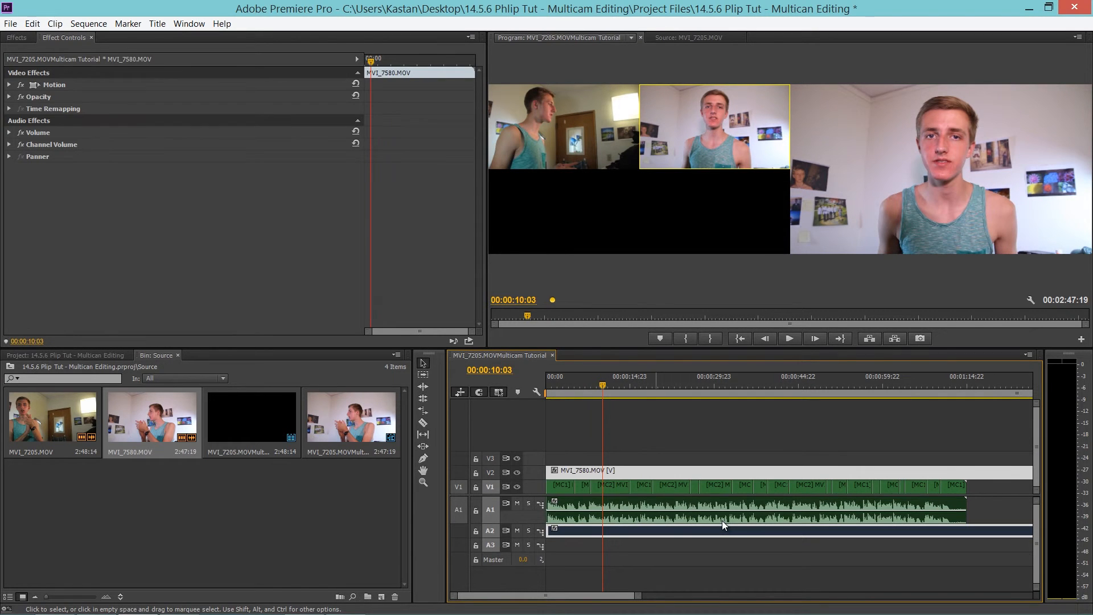
shift+click(723, 522)
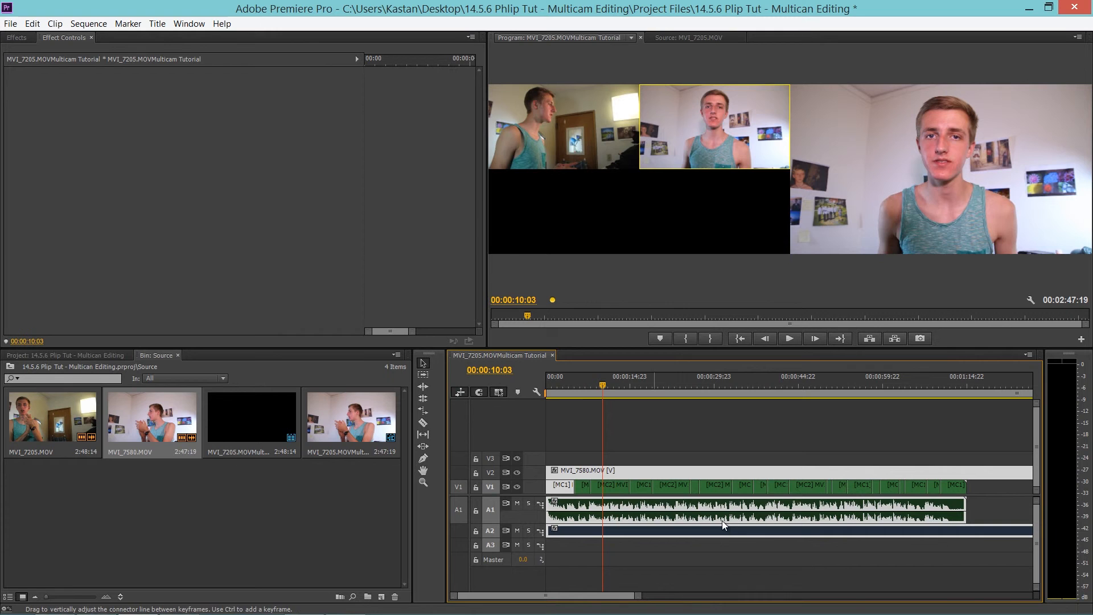
right_click(725, 525)
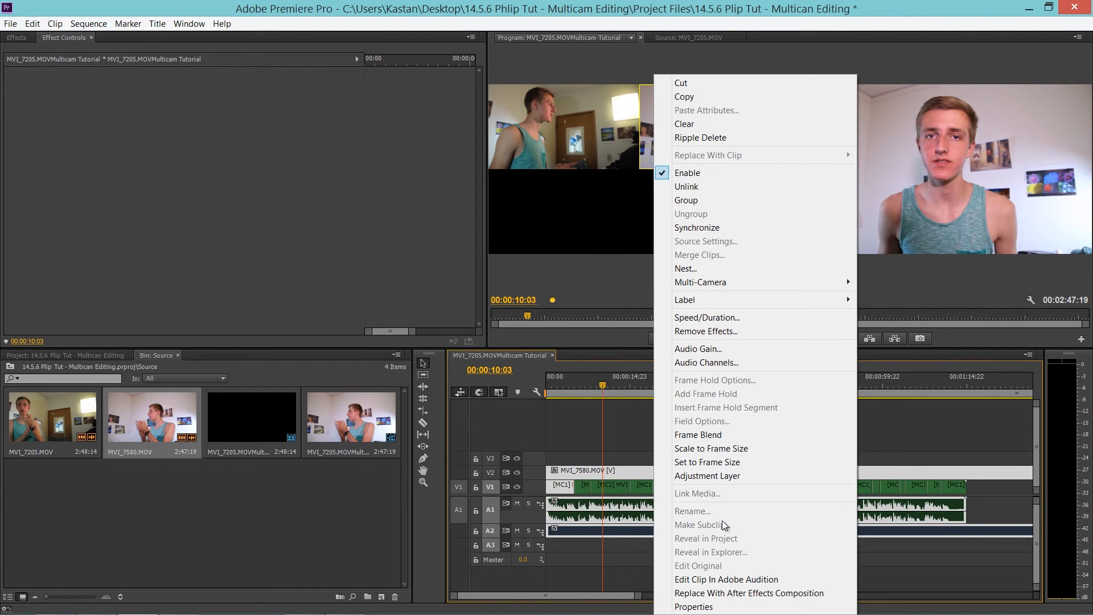
click(699, 228)
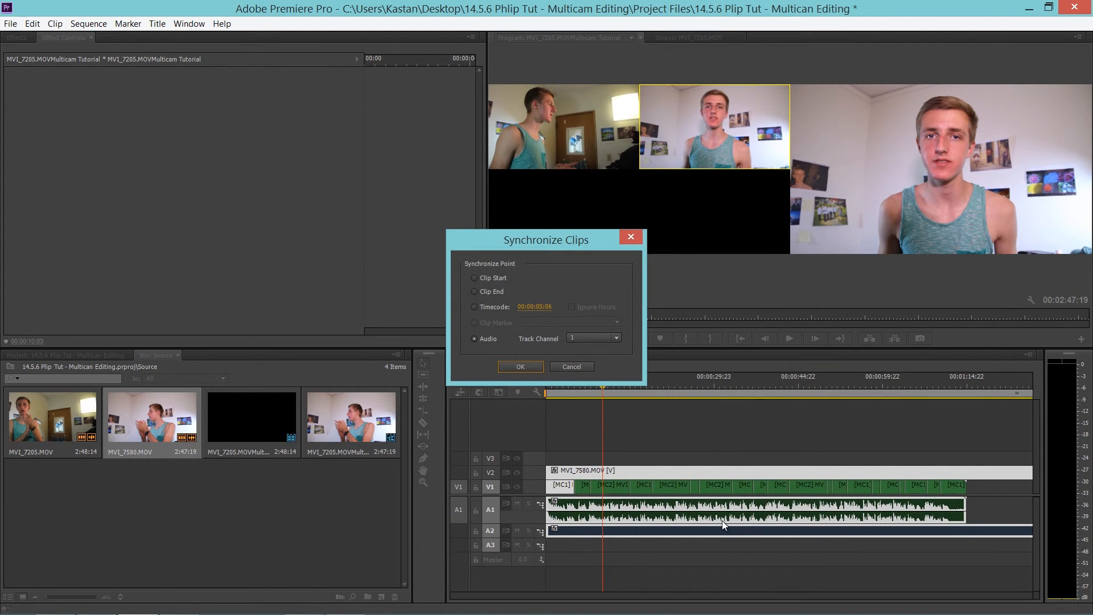
key(Return)
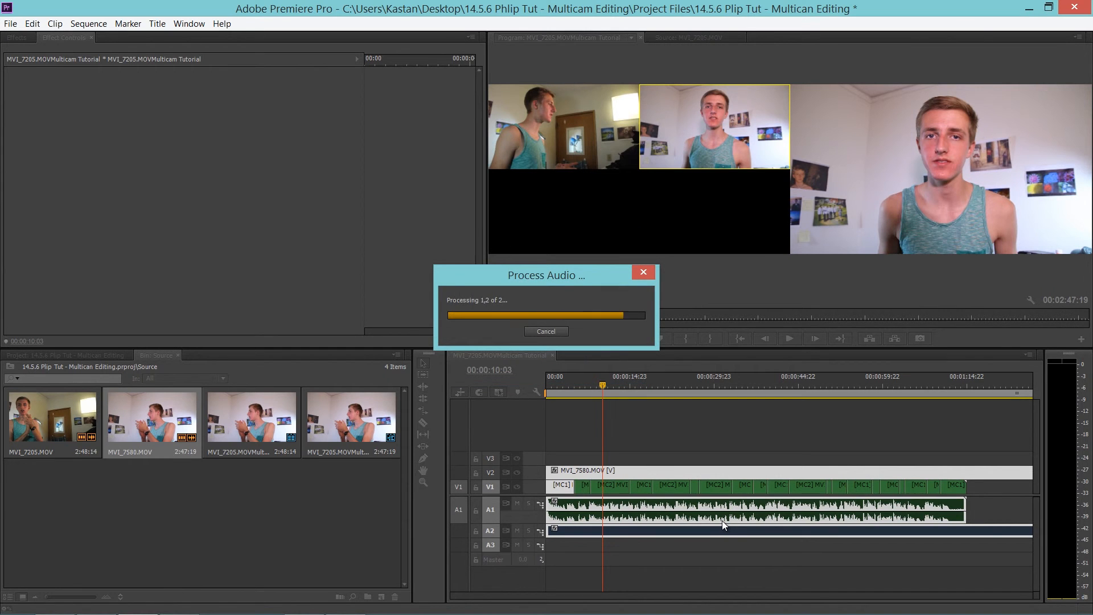
- Move the camera cuts left behind on V1 so they line up with the shifted multicam audio on A1
scroll(723, 525, down, 6)
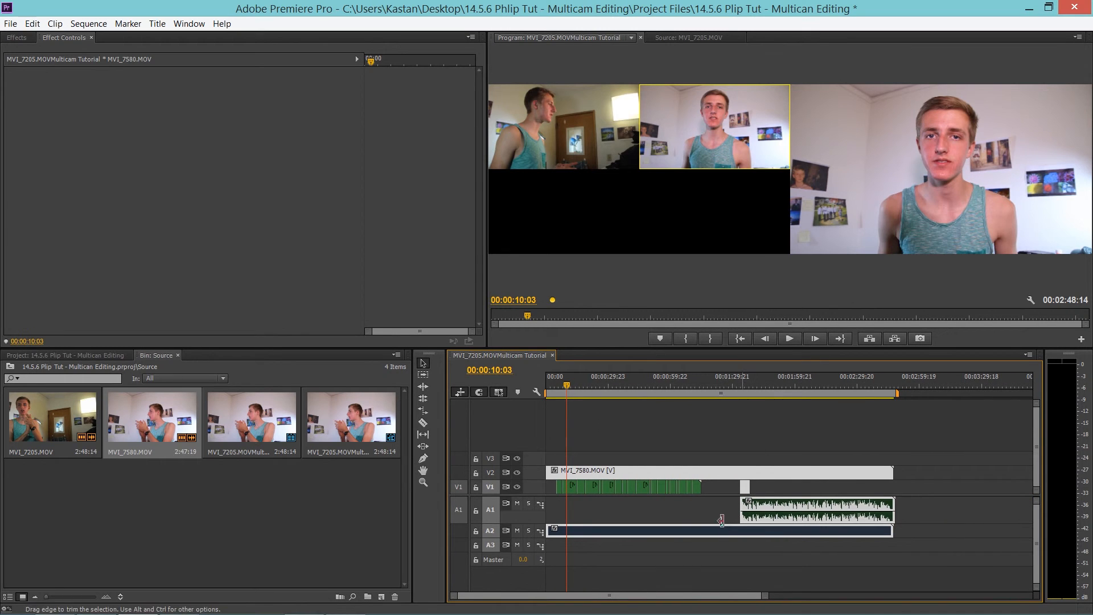
drag(717, 489, 610, 488)
drag(724, 525, 723, 524)
- Unlink the multicam audio from its video clip, and group all the multicam cuts on V1 with the audio on A1
mouse_move(914, 512)
mouse_down()
mouse_move(741, 500)
mouse_move(733, 485)
mouse_up()
right_click(743, 512)
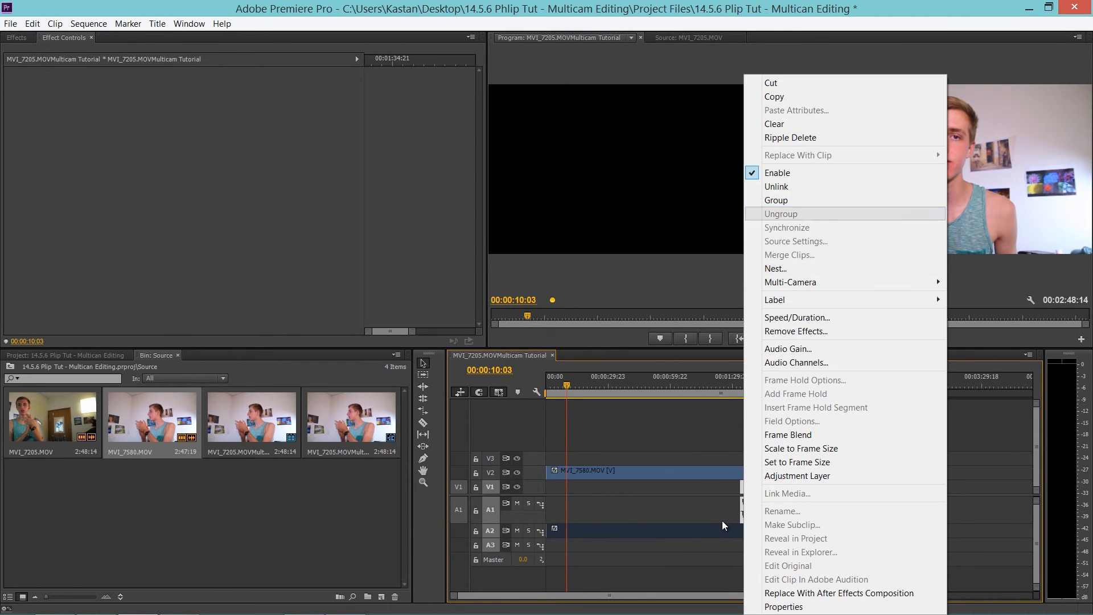
click(776, 187)
drag(925, 509, 743, 484)
right_click(746, 508)
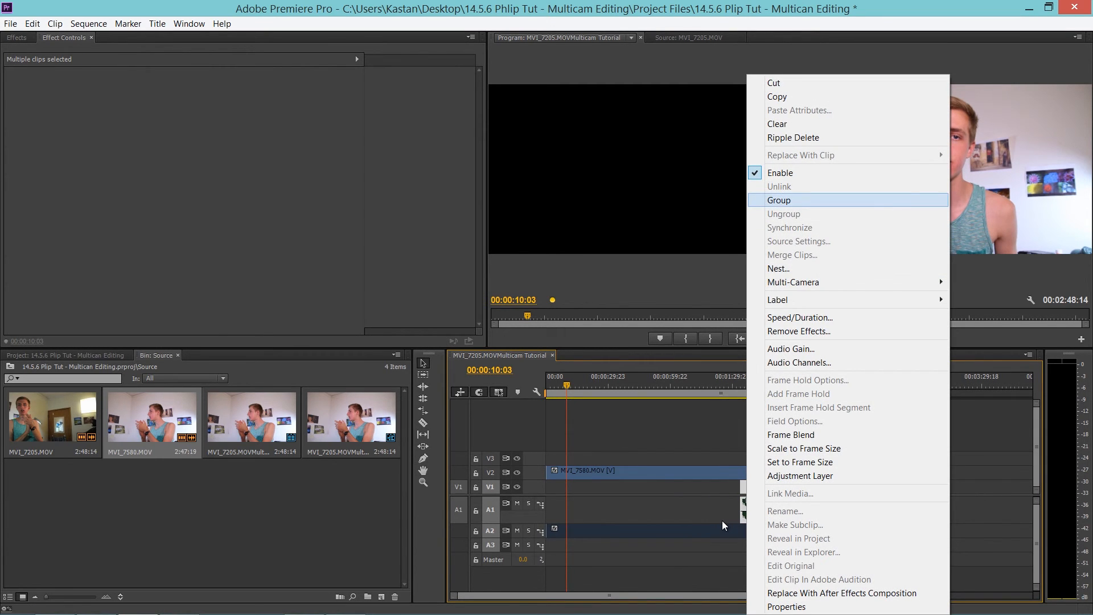
key(Return)
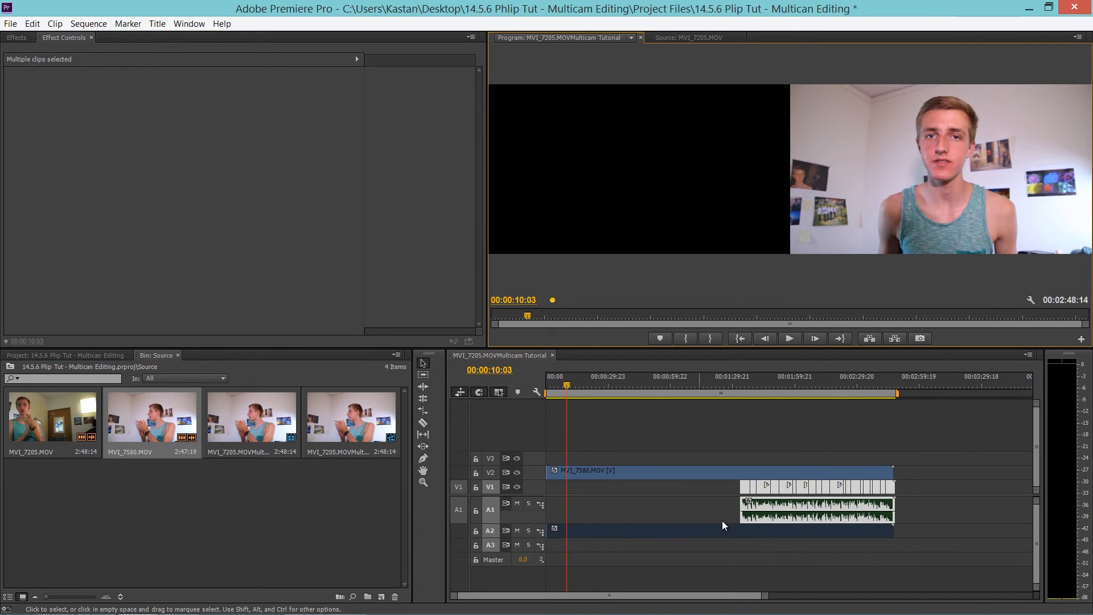
- Play briefly from about 00:01:31 and move the grouped multicam cuts and audio earlier on the timeline, starting at about 00:01:10
click(723, 487)
click(735, 382)
key(space)
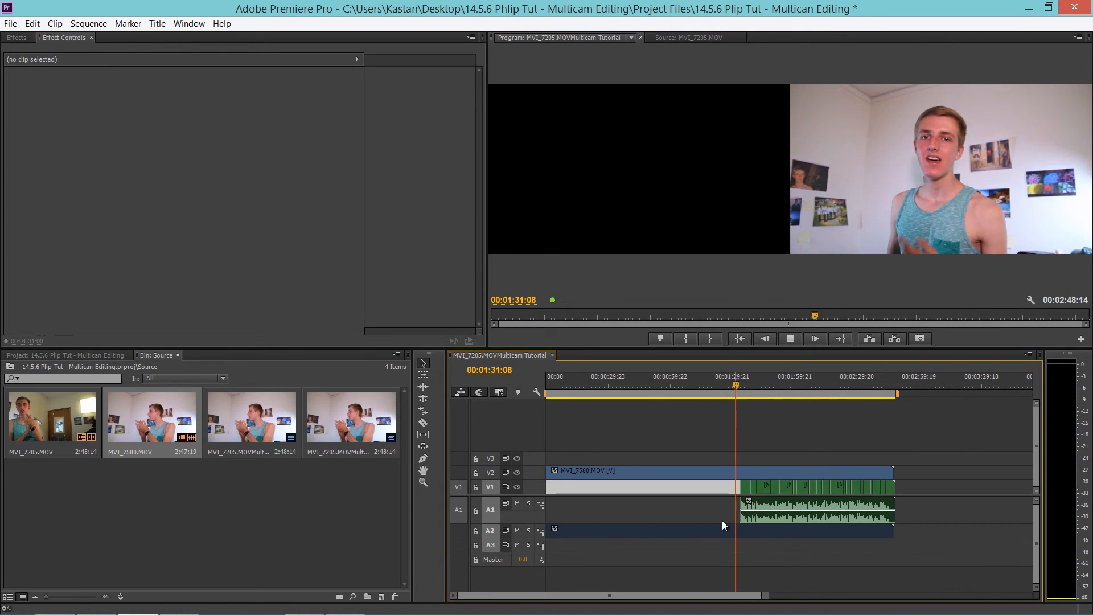
key(space)
mouse_move(774, 486)
mouse_down()
mouse_move(725, 487)
mouse_move(723, 524)
mouse_up()
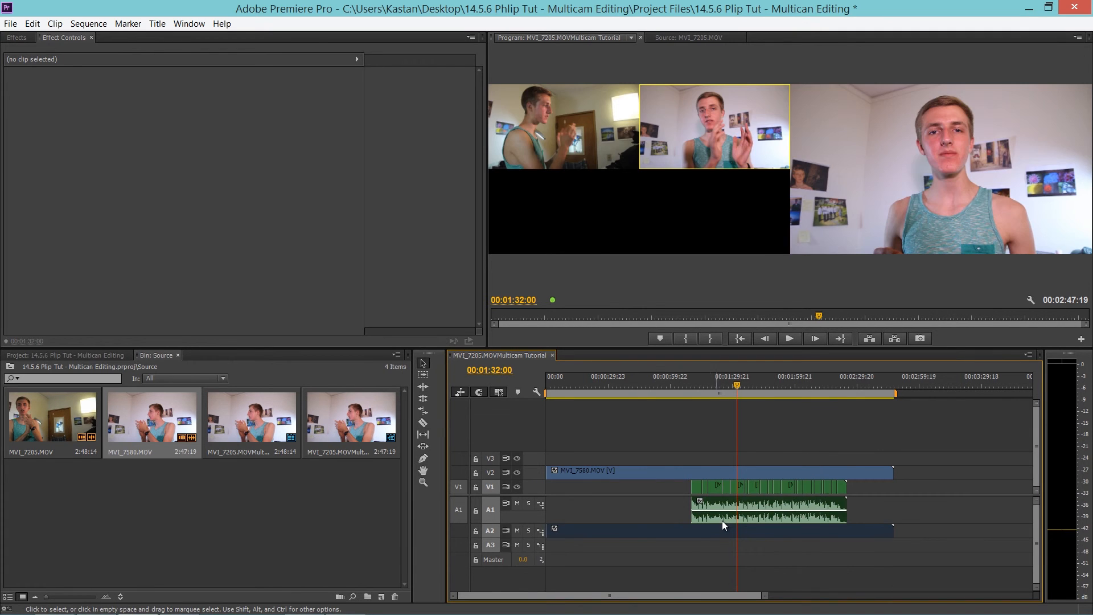
- Undo the last move of the grouped multicam cuts and expand audio track A2 to show its waveform
key(ctrl+z)
key(space)
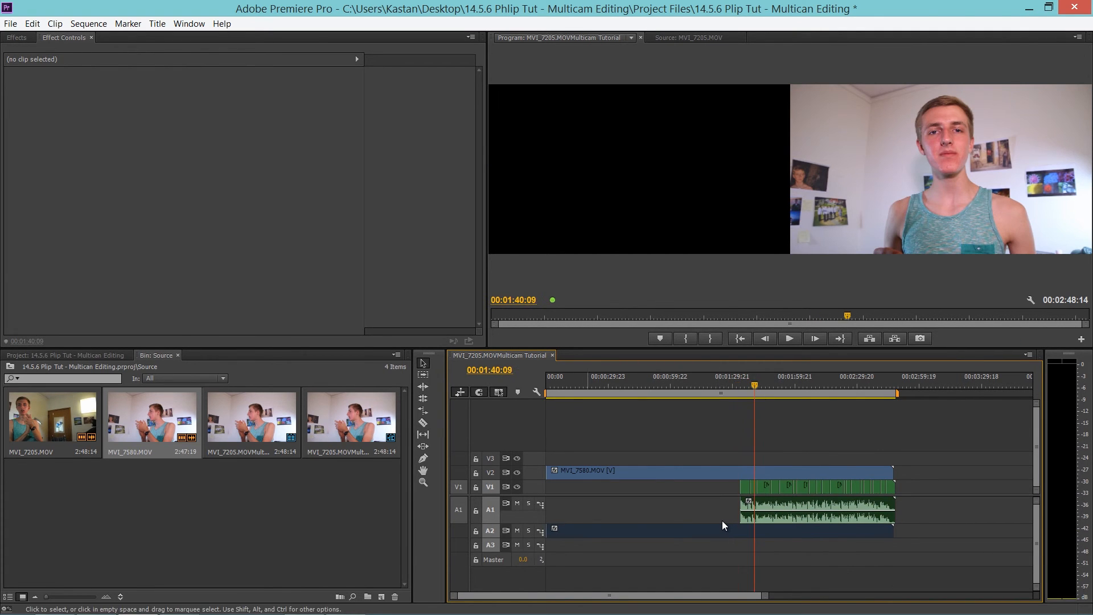
drag(493, 538, 492, 556)
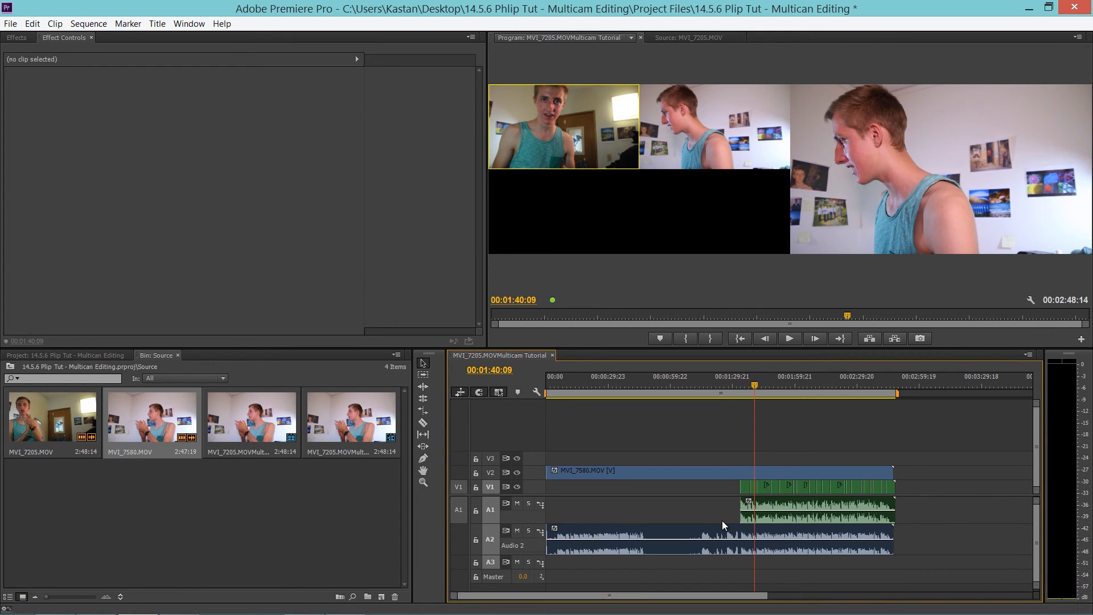
- Cut MVI_7580.MOV on V2 and A2 where the multicam cuts begin, and delete the part before the cut
key(equal)
key(equal)
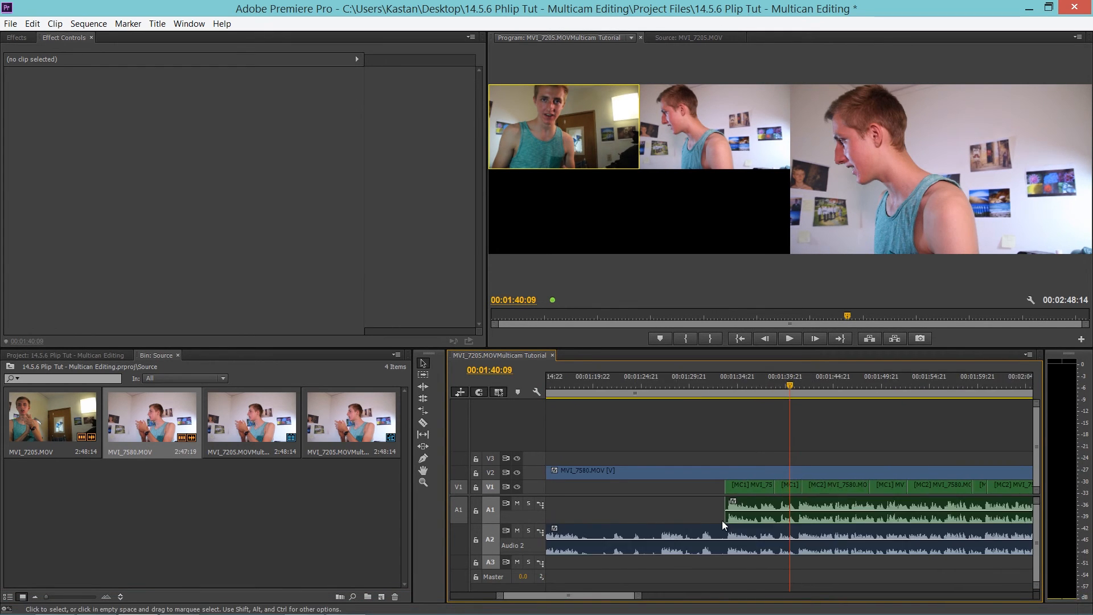
key(c)
click(724, 526)
key(v)
click(722, 526)
key(Delete)
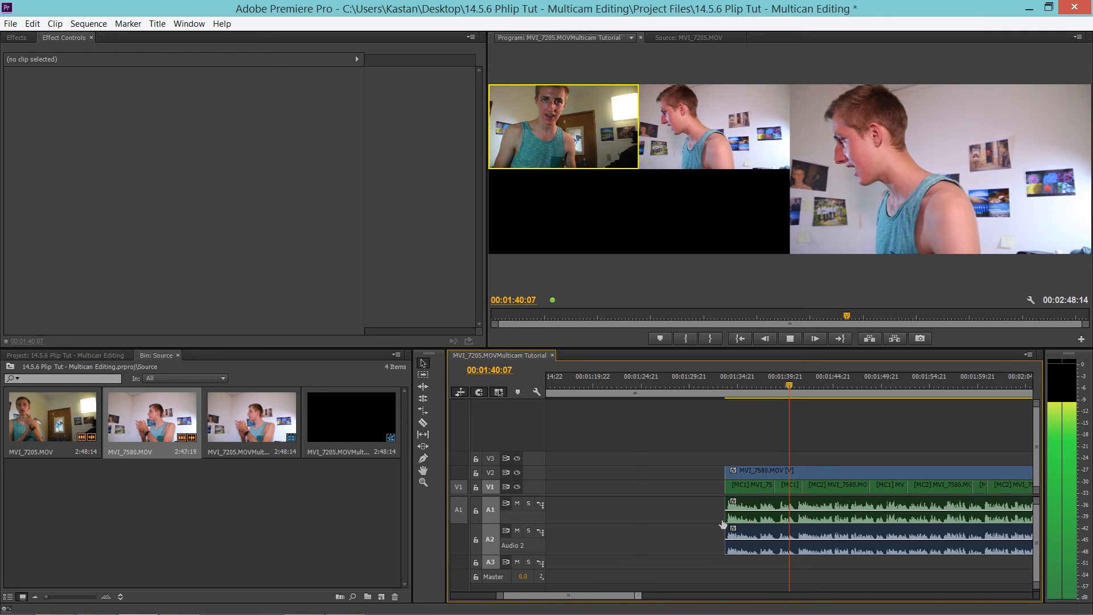
- Play the overlapping clips briefly, unlink MVI_7580.MOV's video from its audio, and delete the video portion on V2
key(minus)
key(space)
right_click(812, 473)
click(825, 168)
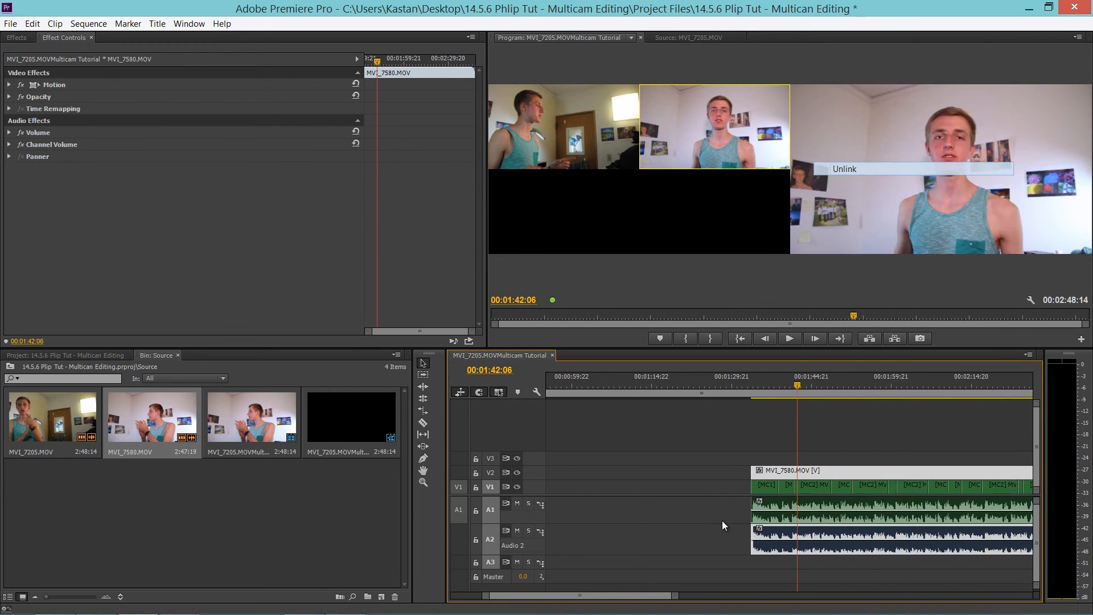
key(Delete)
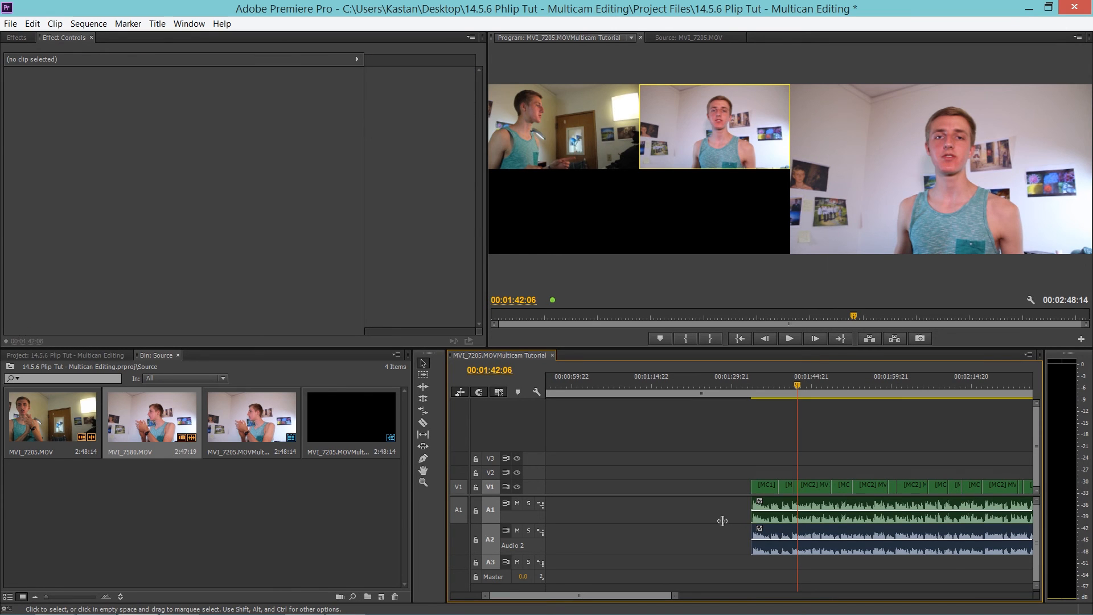
- Play the multicam cuts from about 00:01:38:23 and mute audio track A1 so only the A2 audio is heard
key(Up)
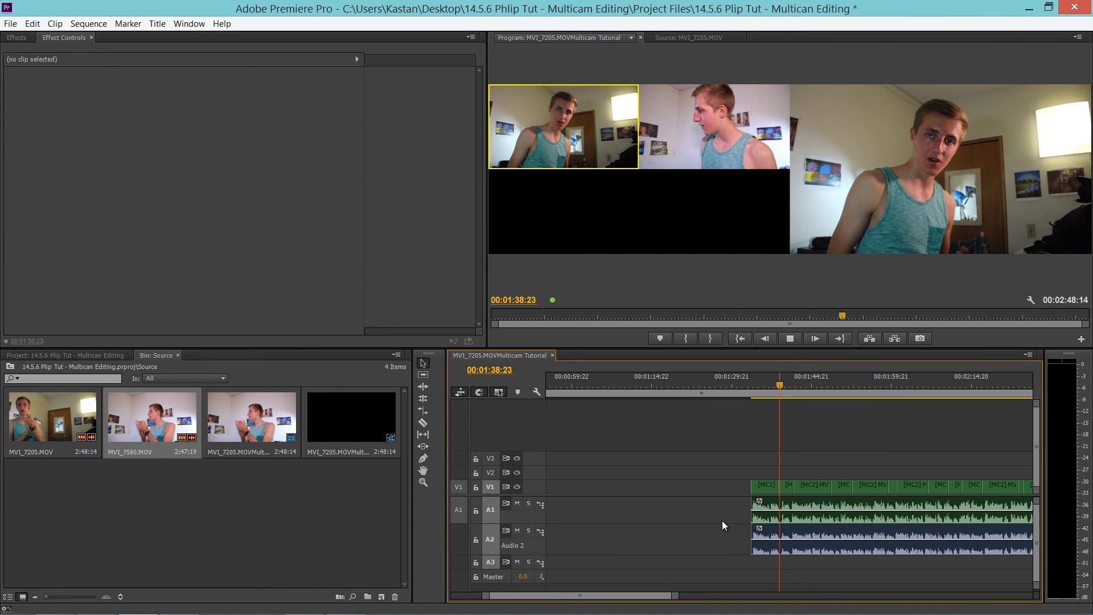
key(space)
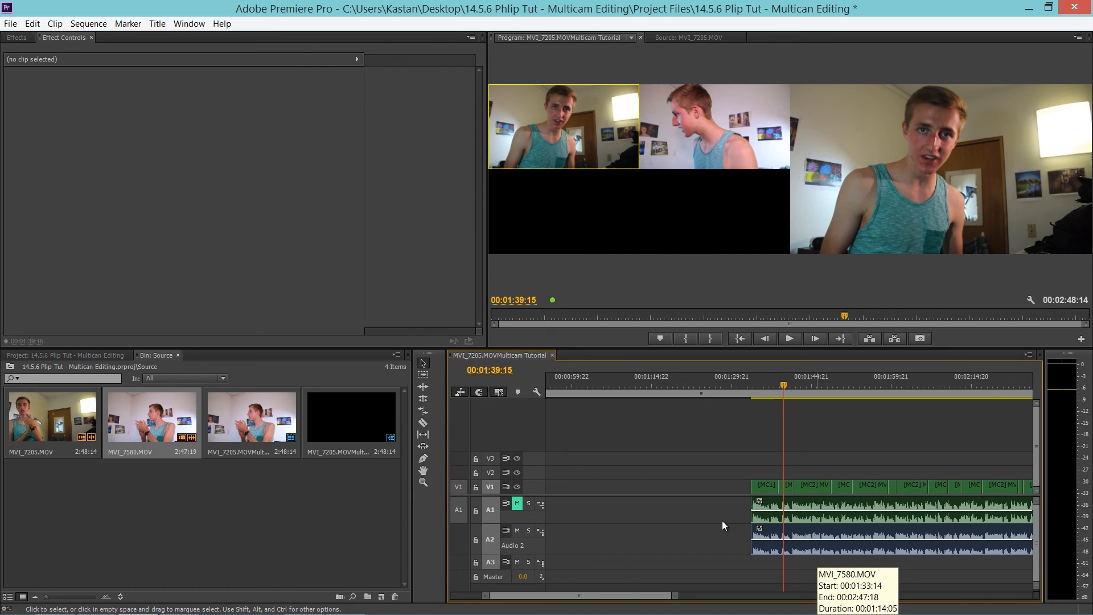
scroll(722, 521, down, 5)
scroll(722, 521, down, 1)
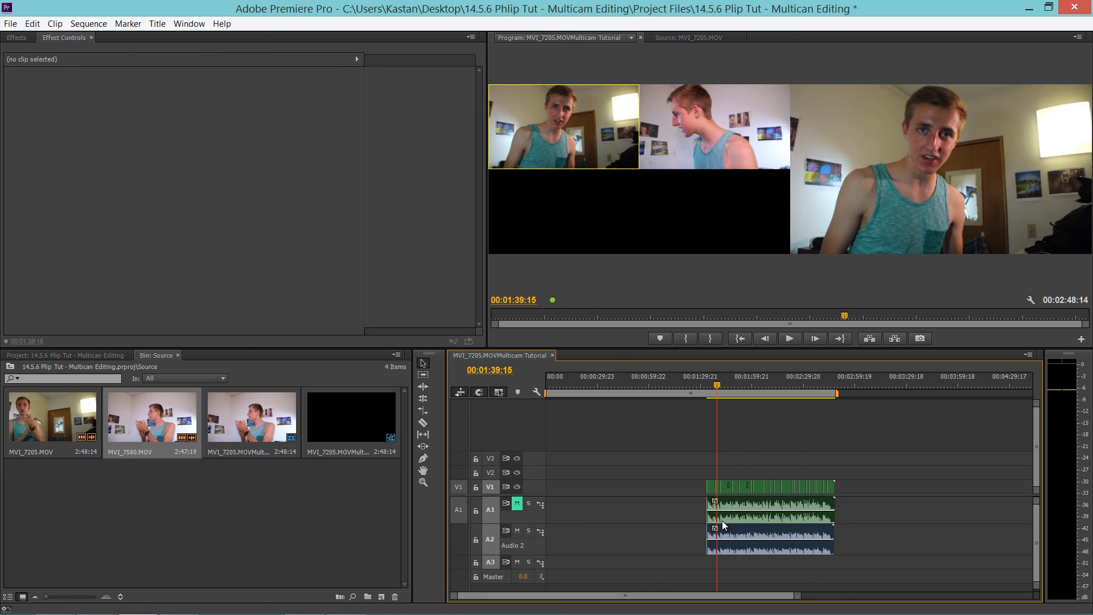
key(grave)
key(grave)
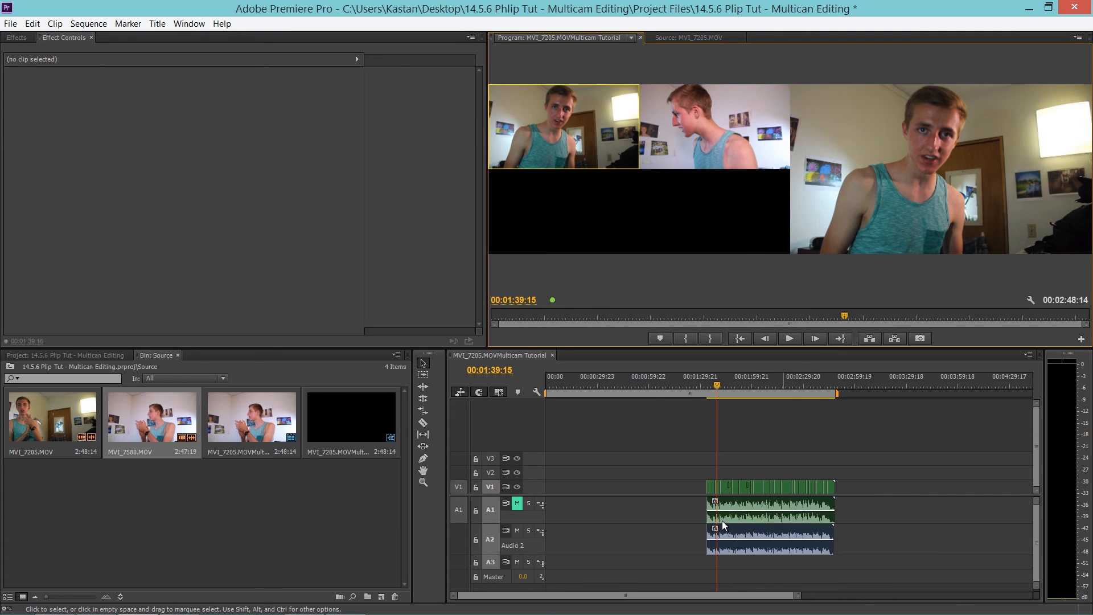